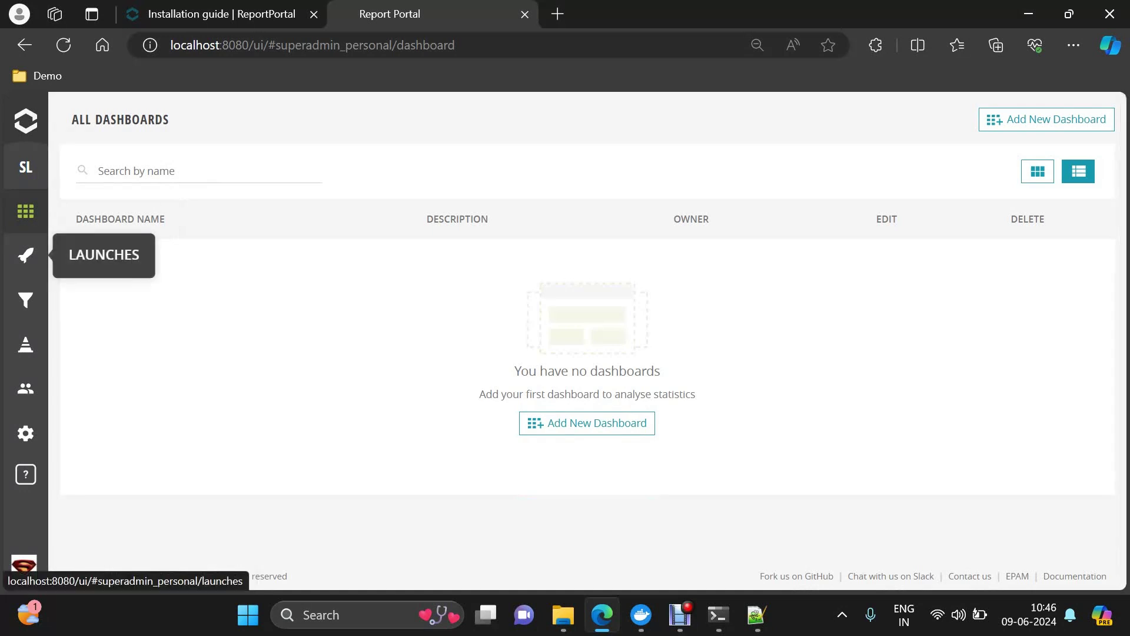
View the project's Launches, Filters and Debug pages in turn
left_click(25, 255)
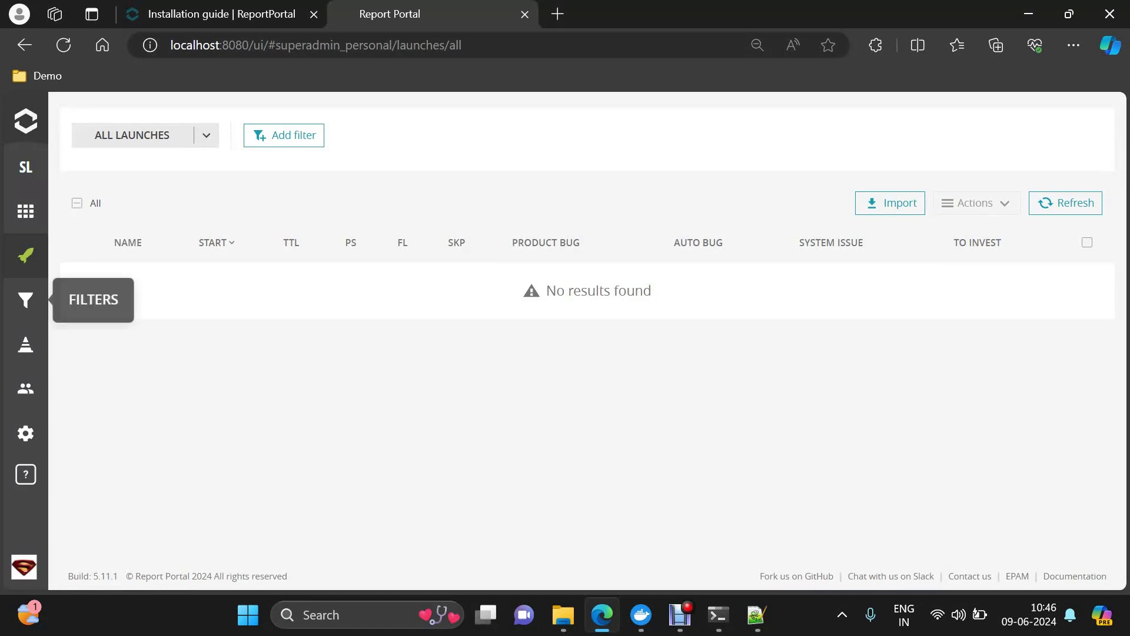
left_click(25, 300)
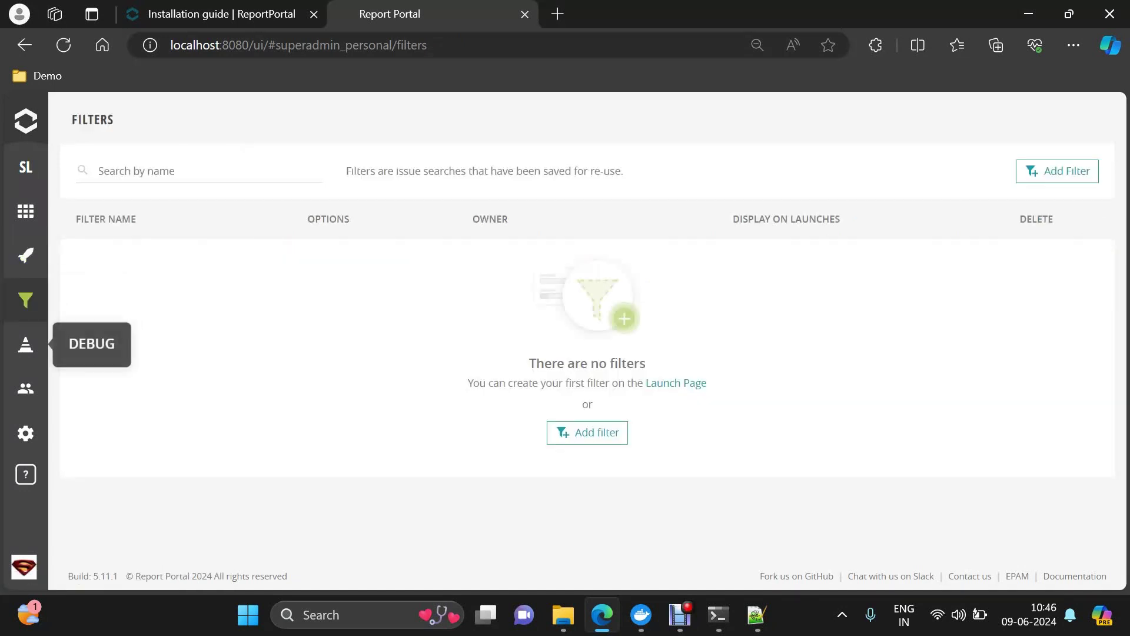
left_click(25, 344)
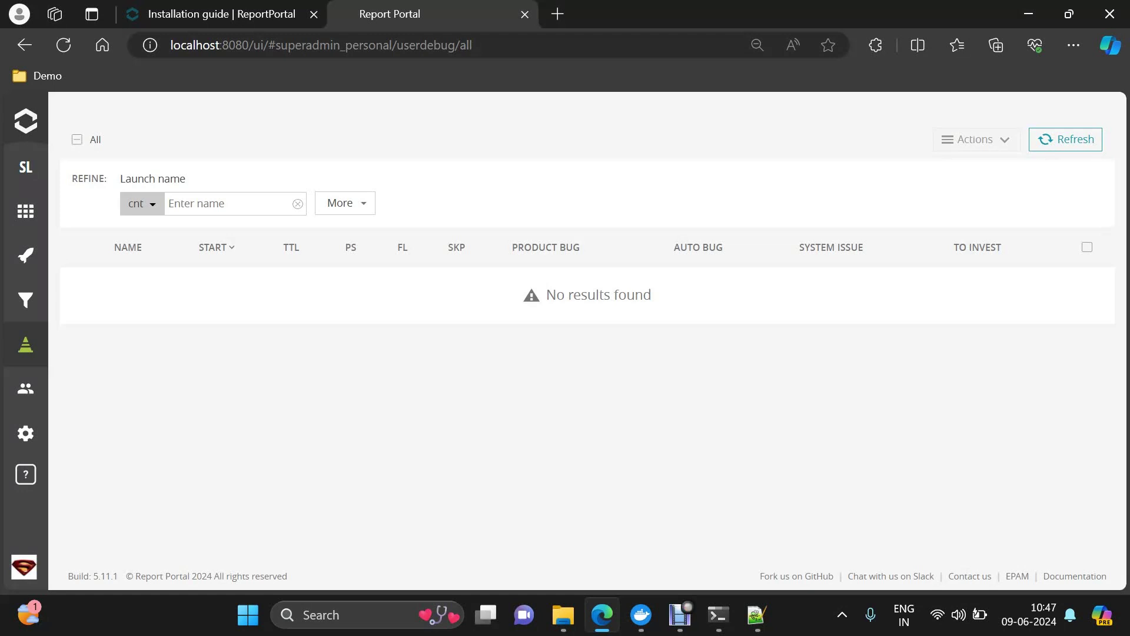
Review the project members page and the role options offered when inviting a user, without sending an invitation
left_click(25, 388)
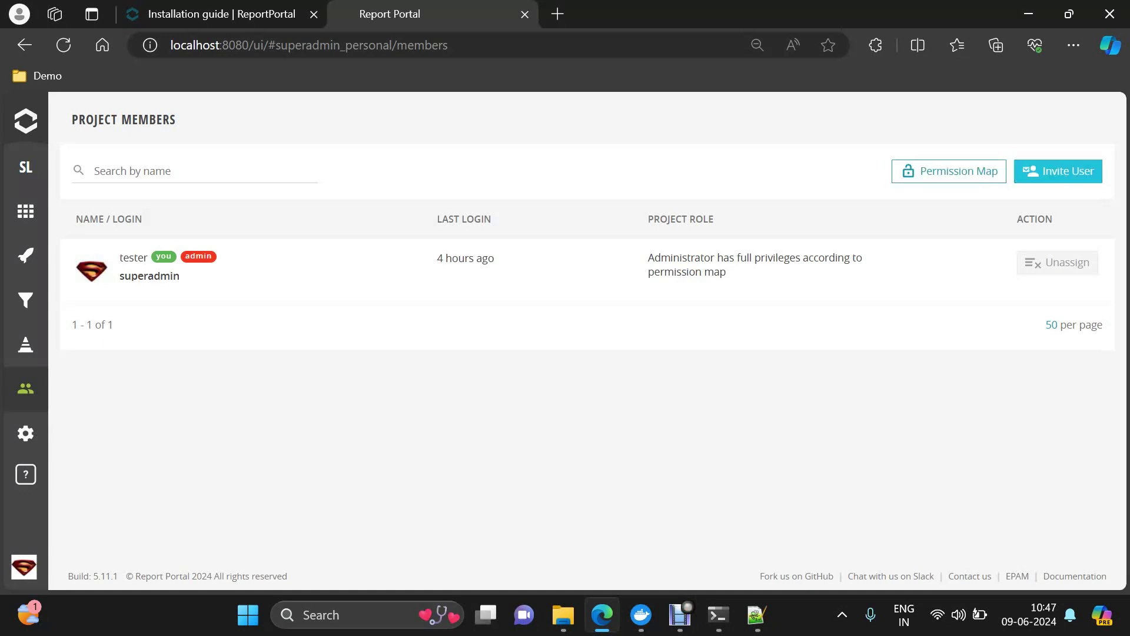
left_click(1058, 170)
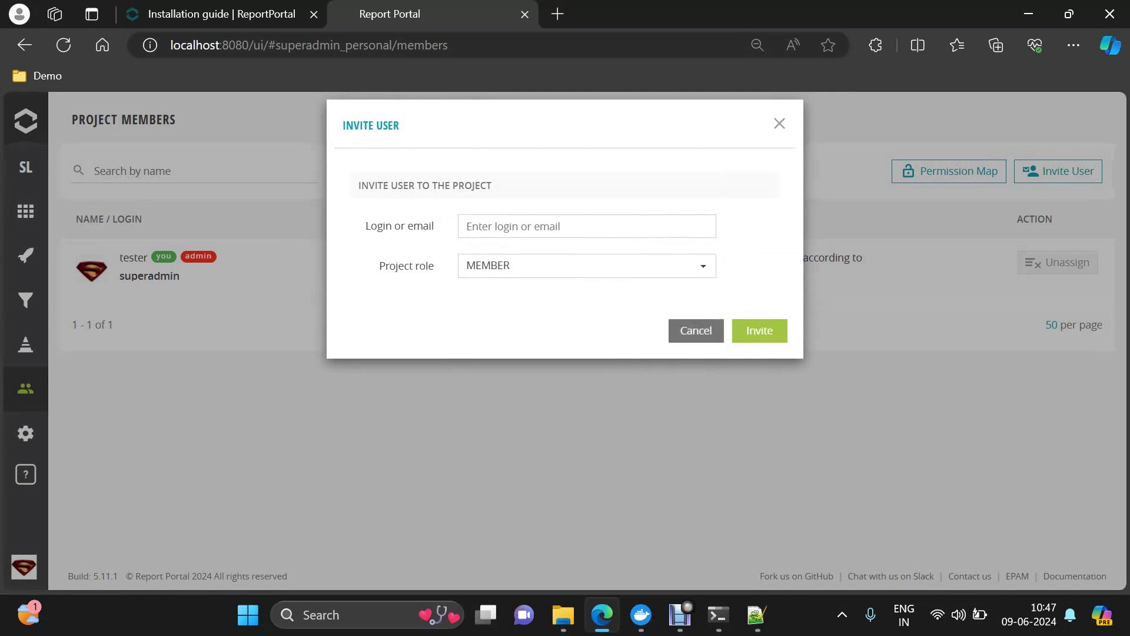
left_click(696, 330)
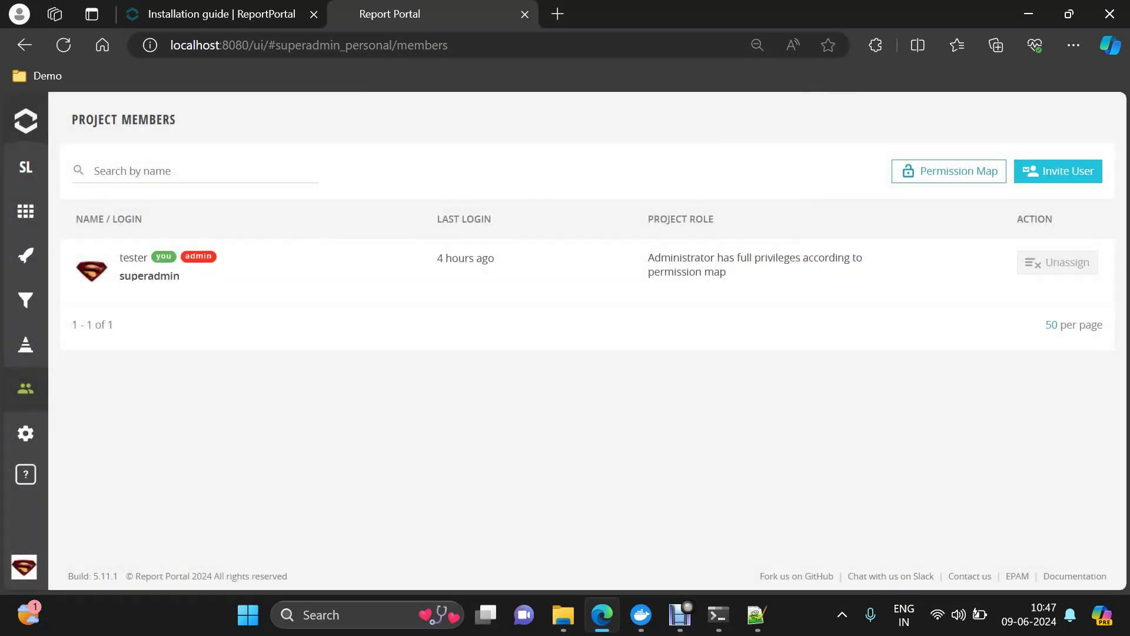
left_click(1058, 171)
left_click(588, 266)
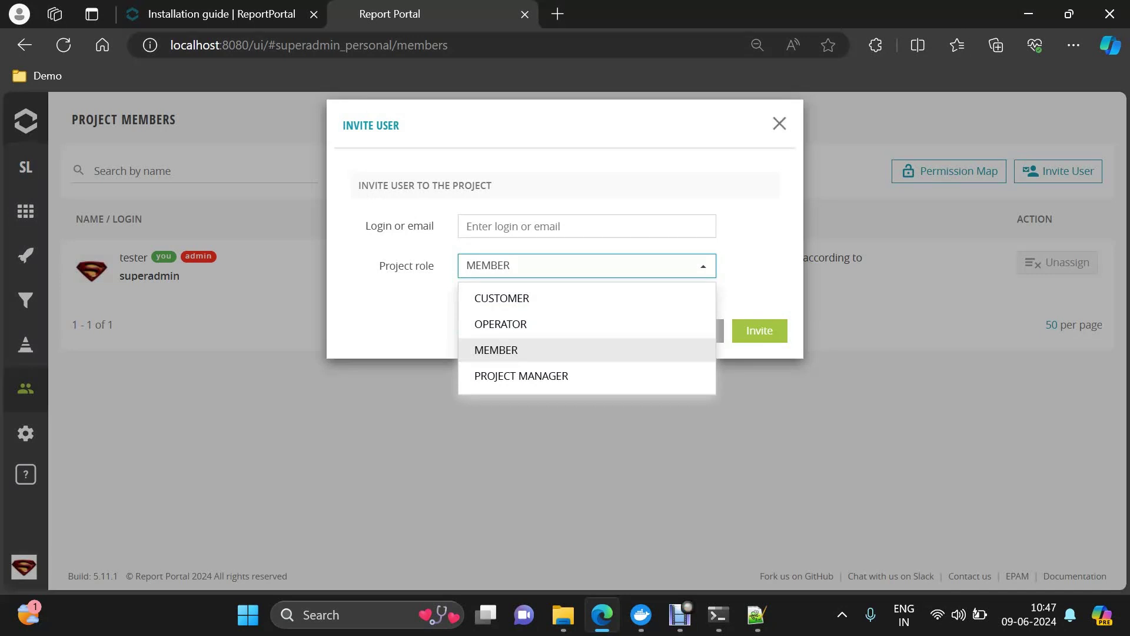
left_click(779, 123)
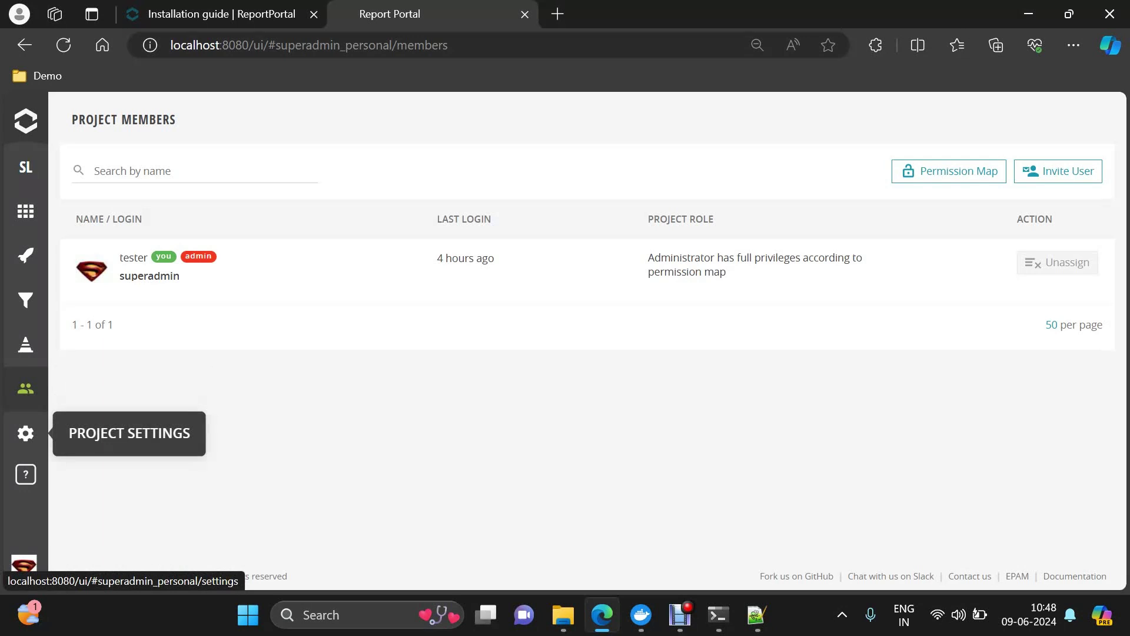
Review the general project settings, including the available retention periods for keeping launches
left_click(25, 433)
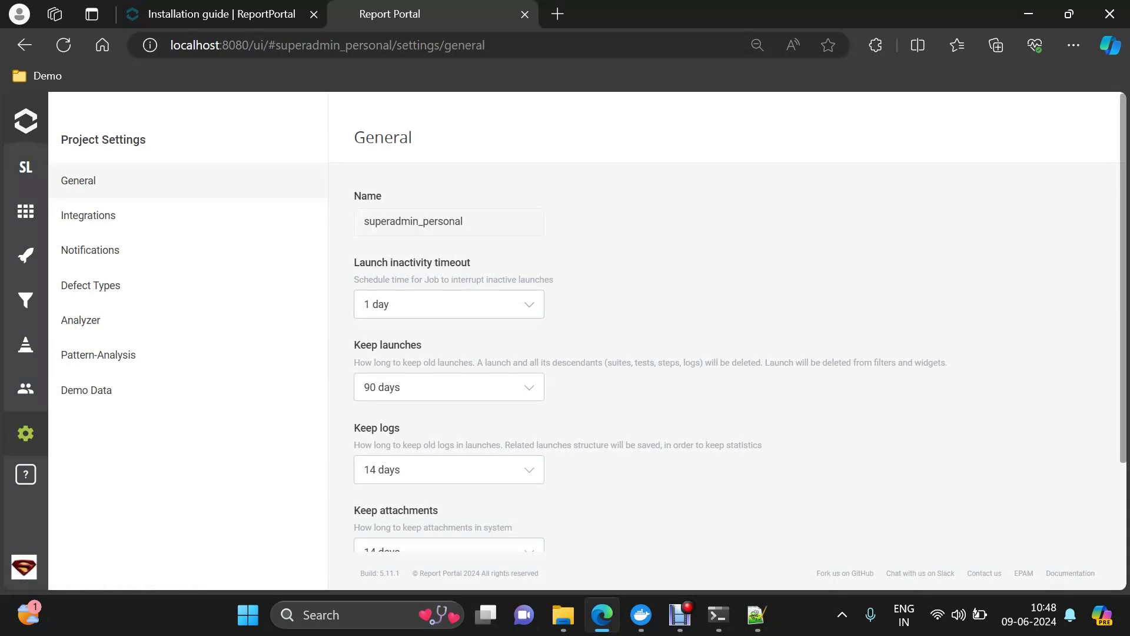
left_click(447, 387)
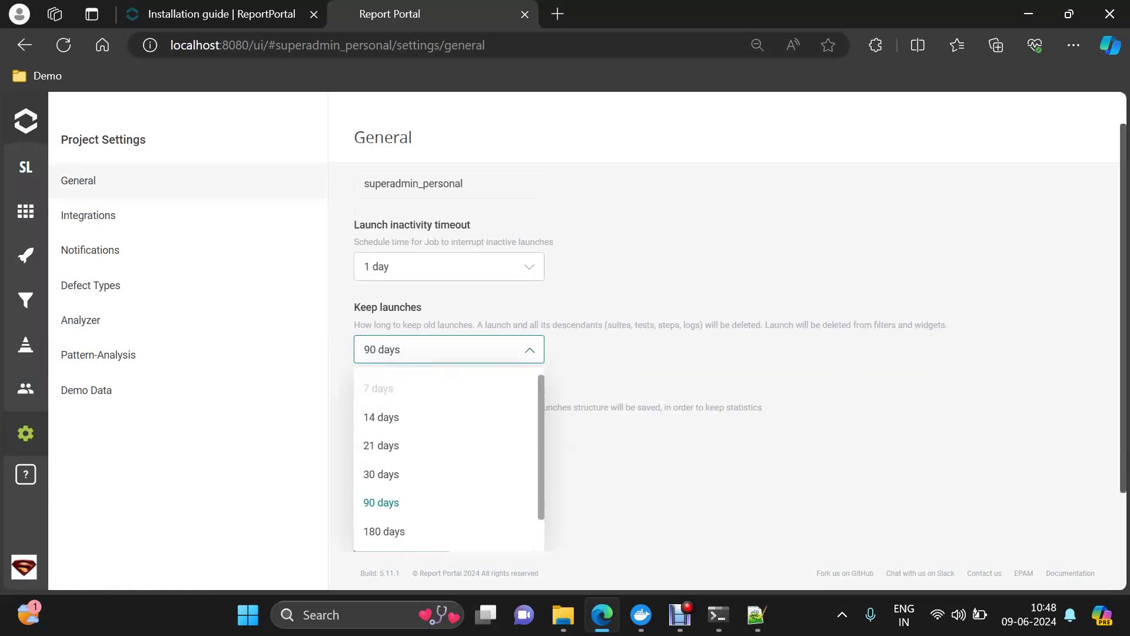
scroll(447, 459, "down", 1)
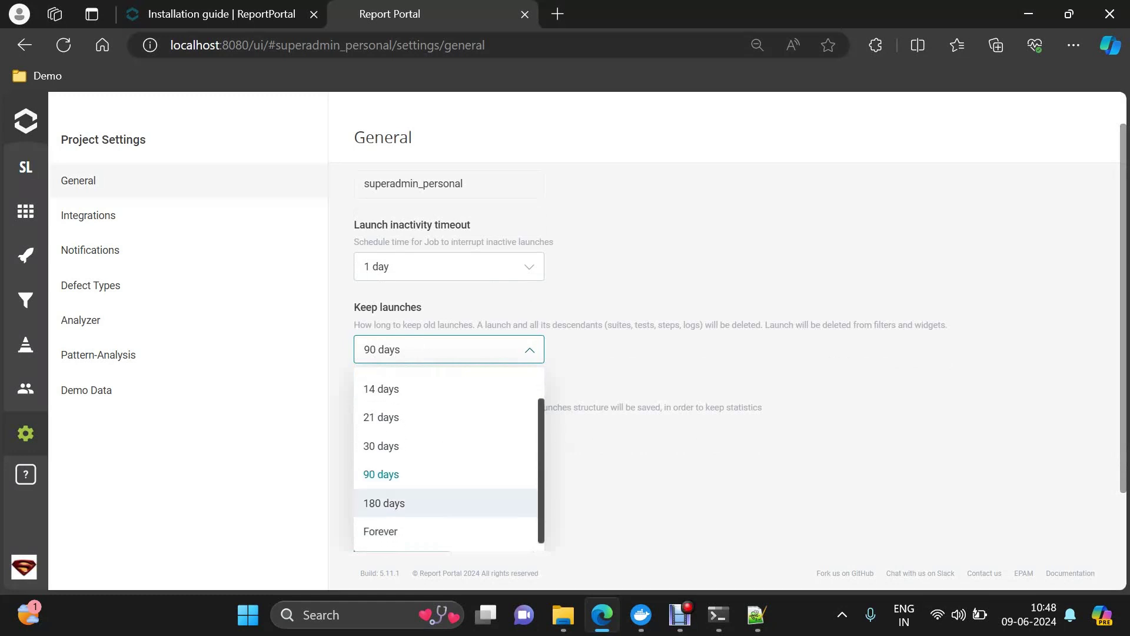
key("Escape")
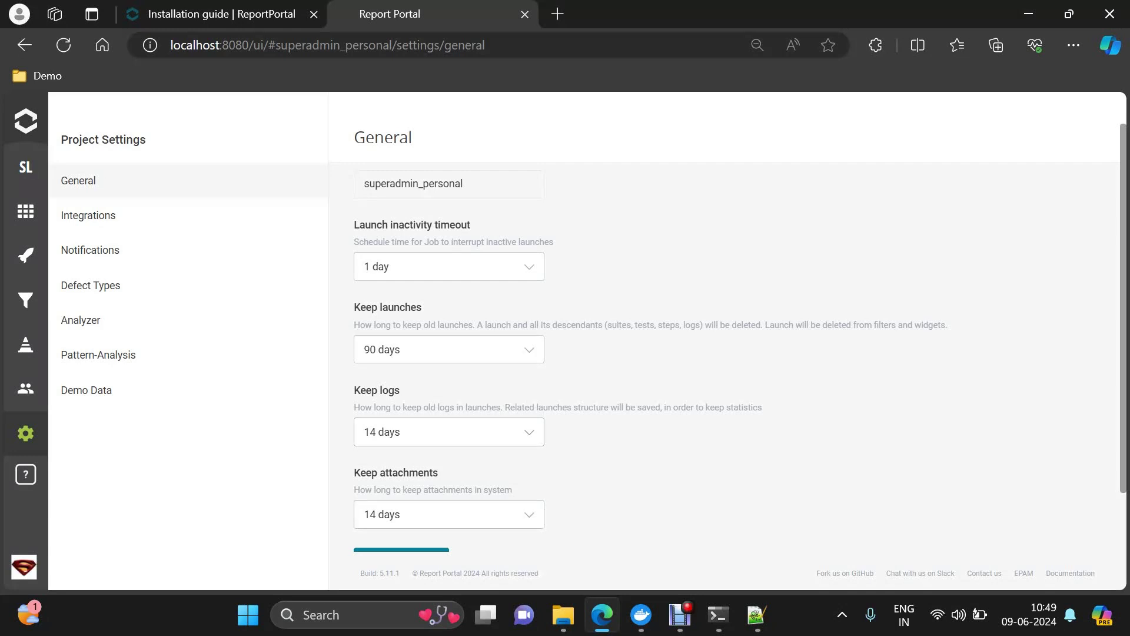
scroll(740, 353, "down", 2)
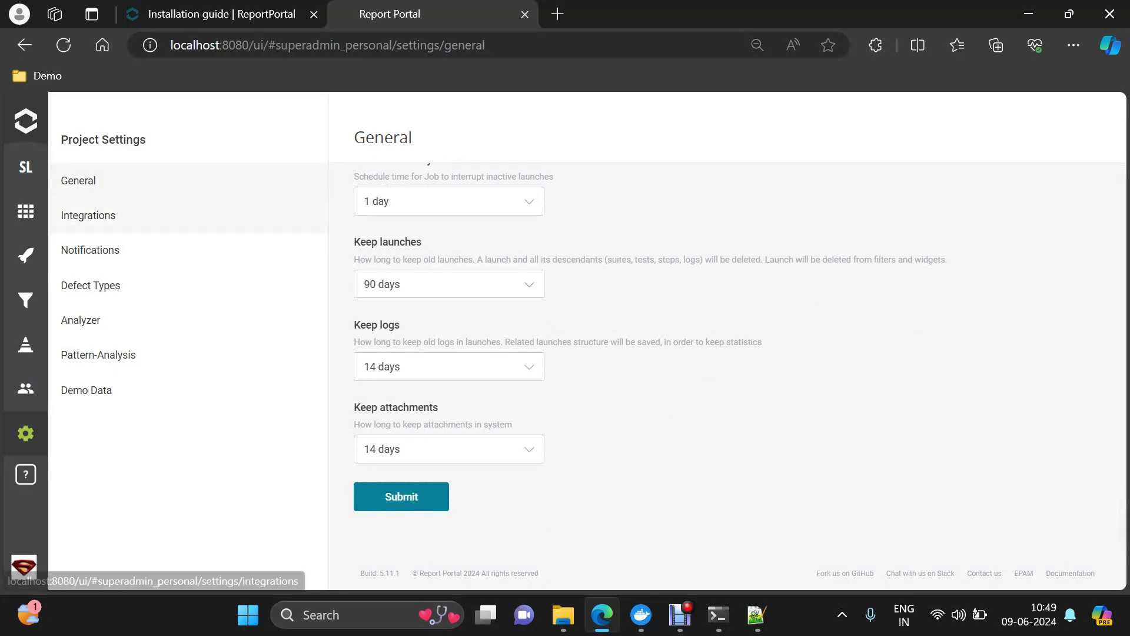
View the project's Integrations settings and its email notification rules
left_click(89, 216)
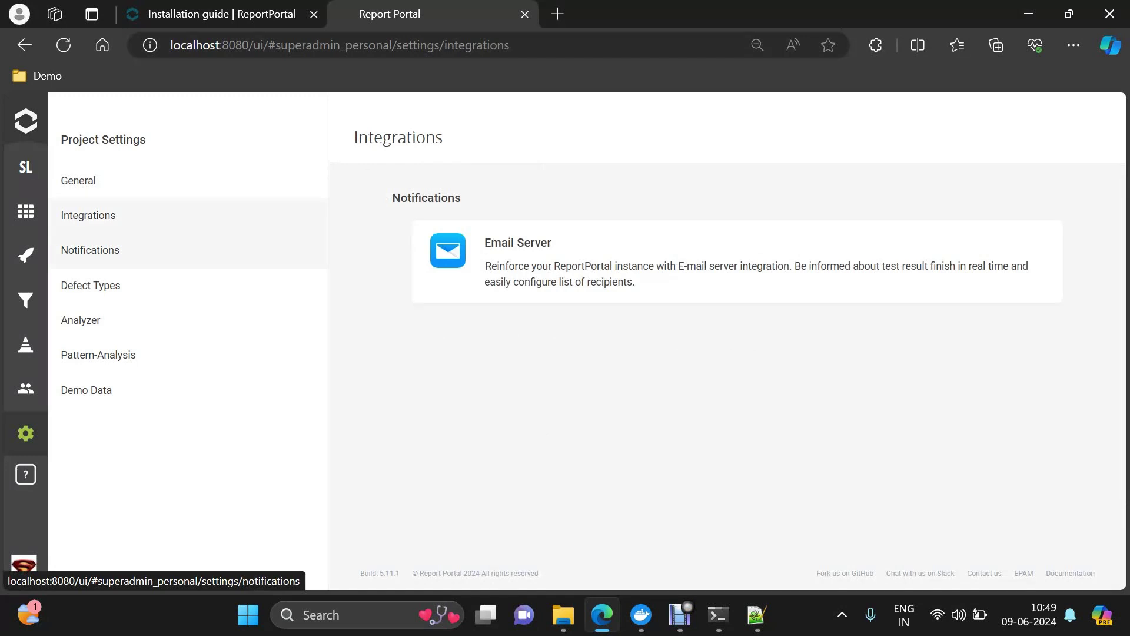
left_click(90, 250)
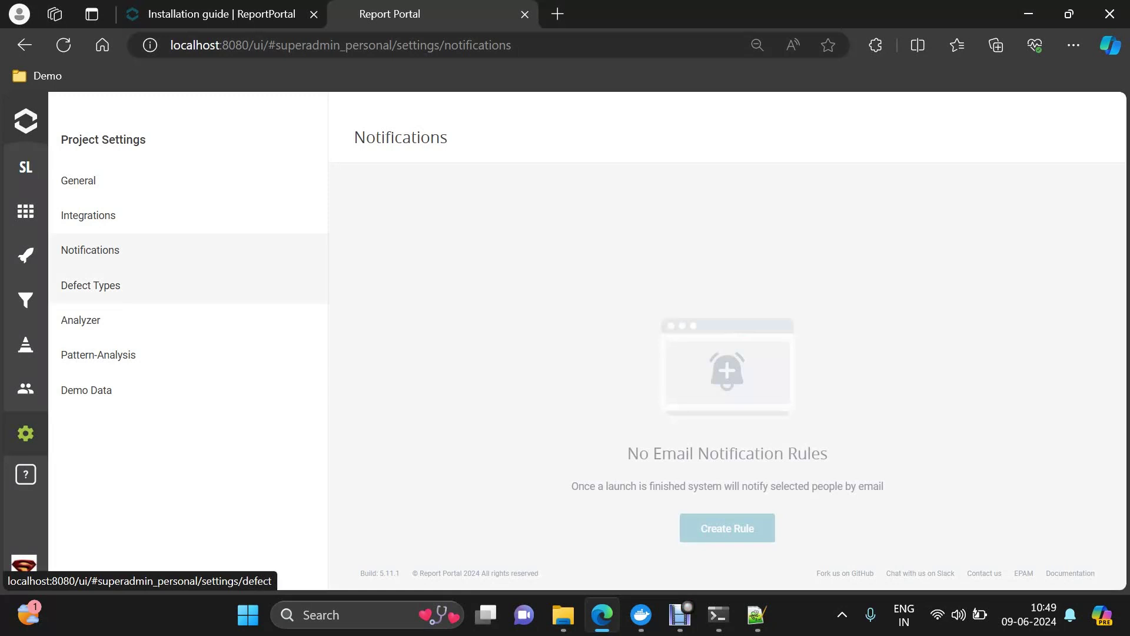
Examine the project's defect types, from the Product Bug Group through to the To Investigate Group
left_click(90, 285)
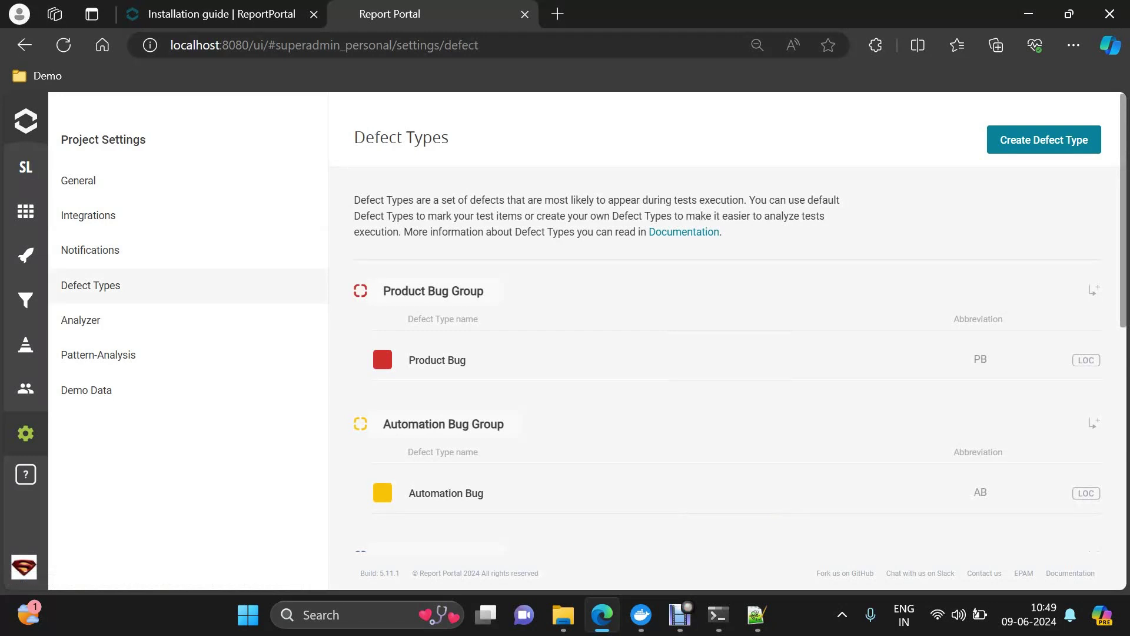
scroll(727, 341, "down", 7)
scroll(728, 342, "up", 3)
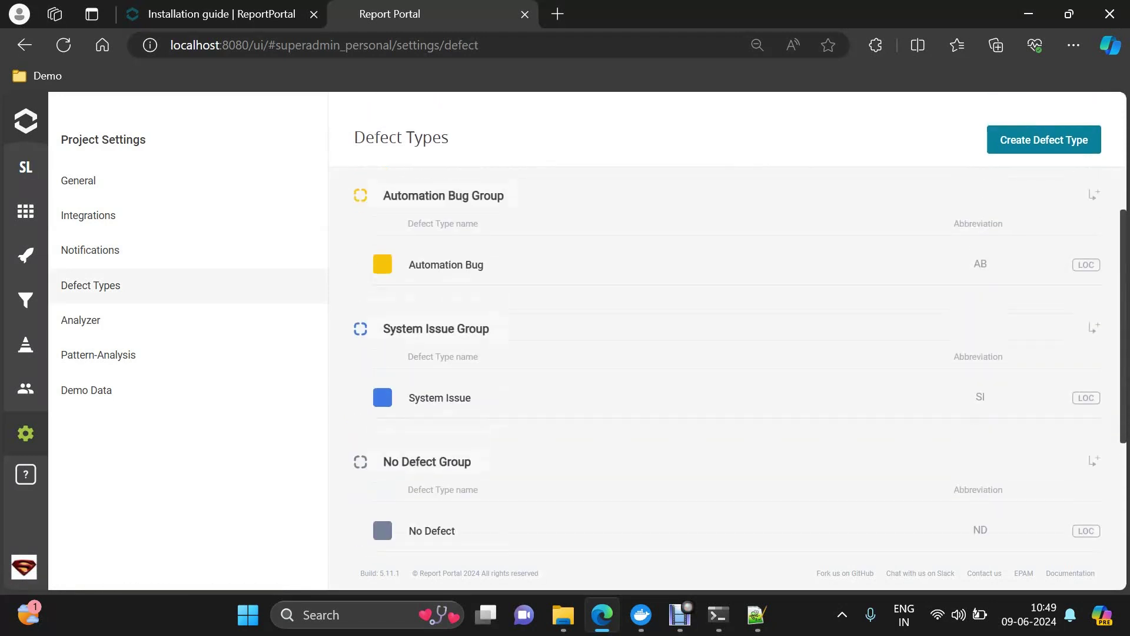
scroll(728, 341, "up", 4)
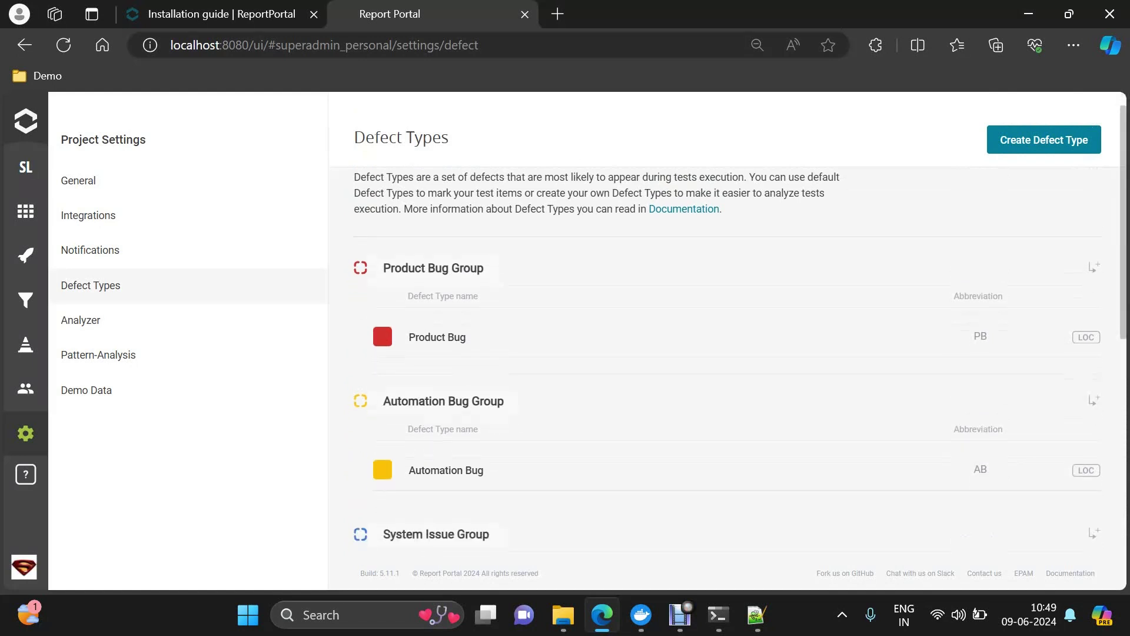
scroll(728, 341, "down", 5)
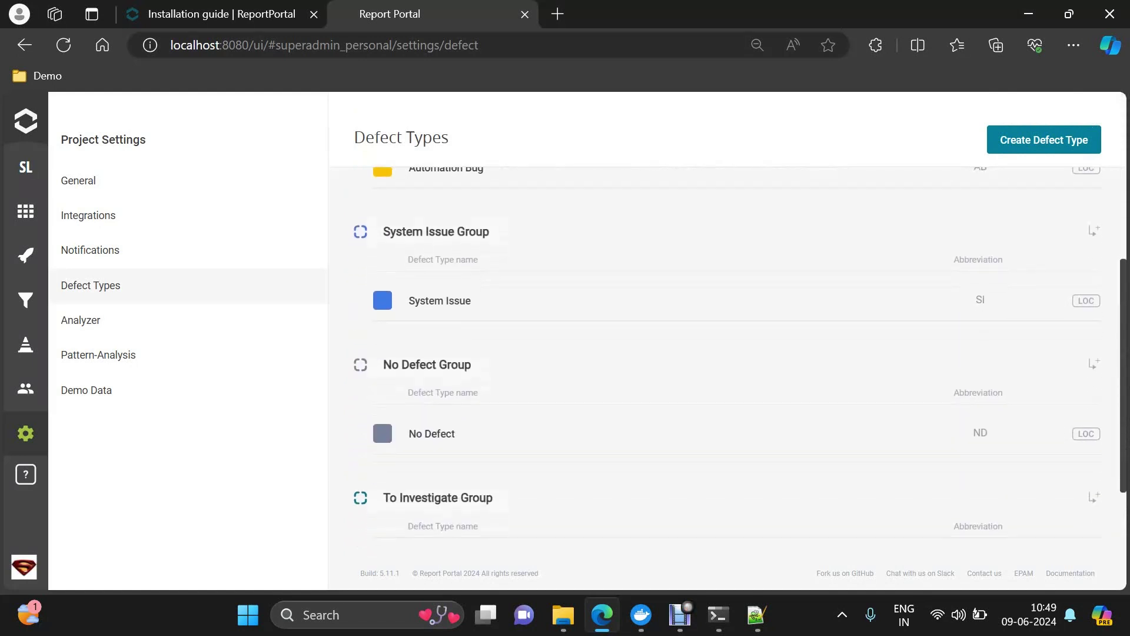
scroll(728, 342, "down", 2)
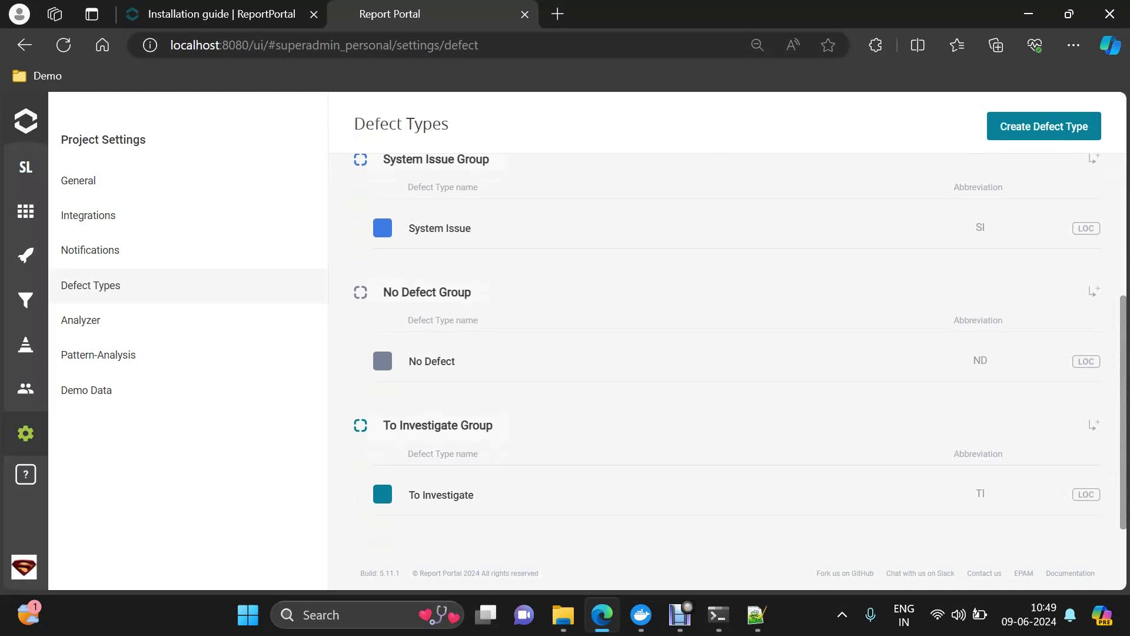
scroll(727, 341, "up", 3)
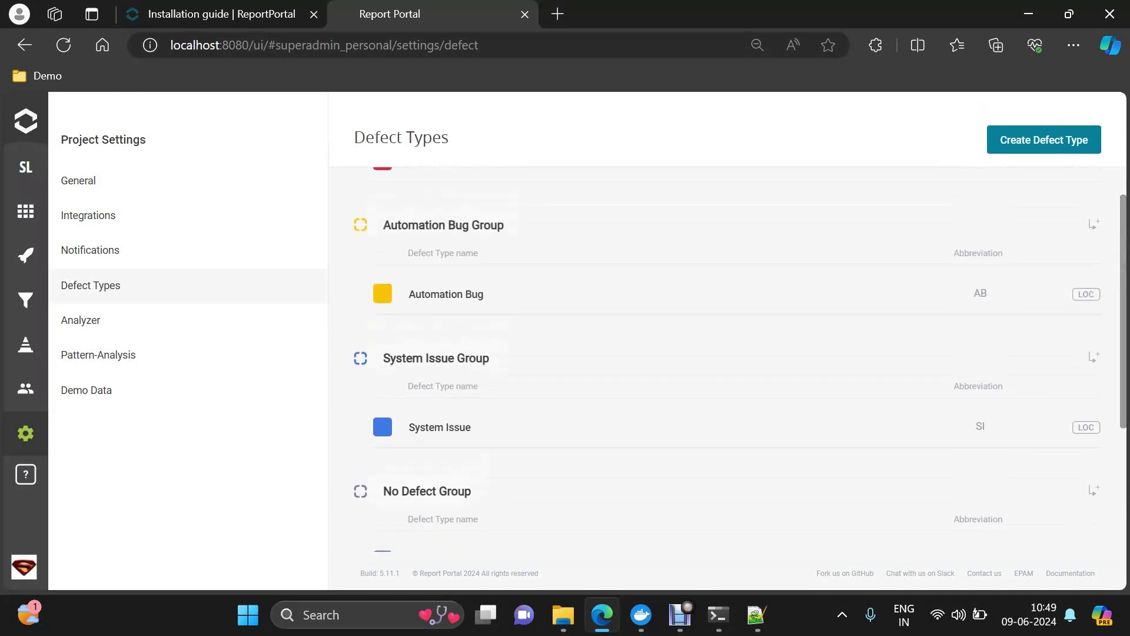
scroll(727, 342, "up", 1)
scroll(727, 341, "up", 1)
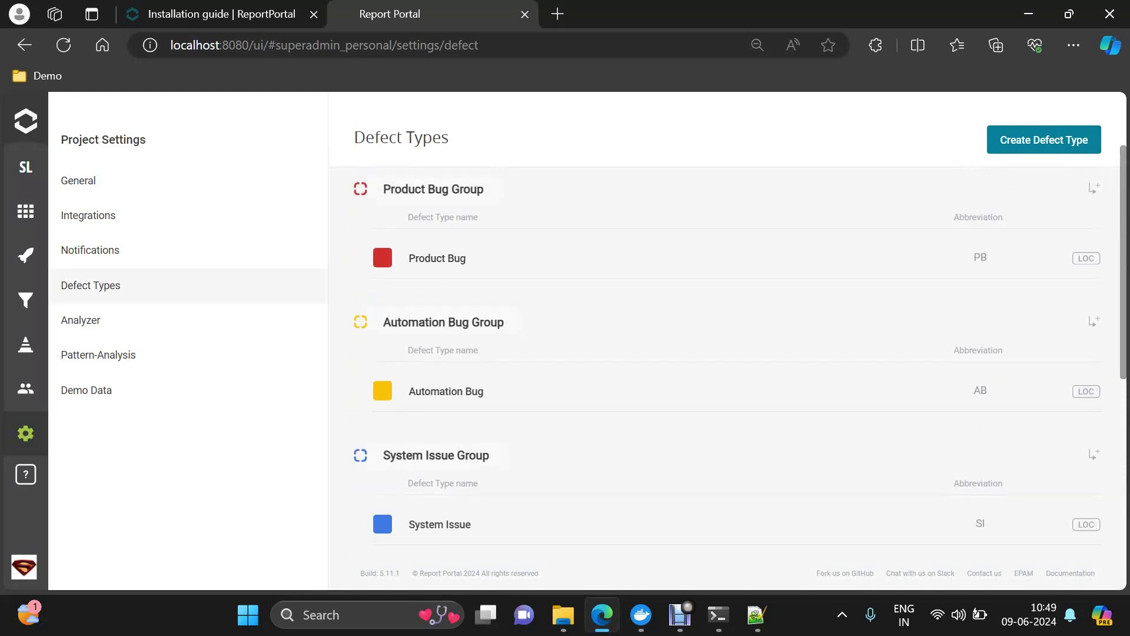
scroll(728, 342, "down", 5)
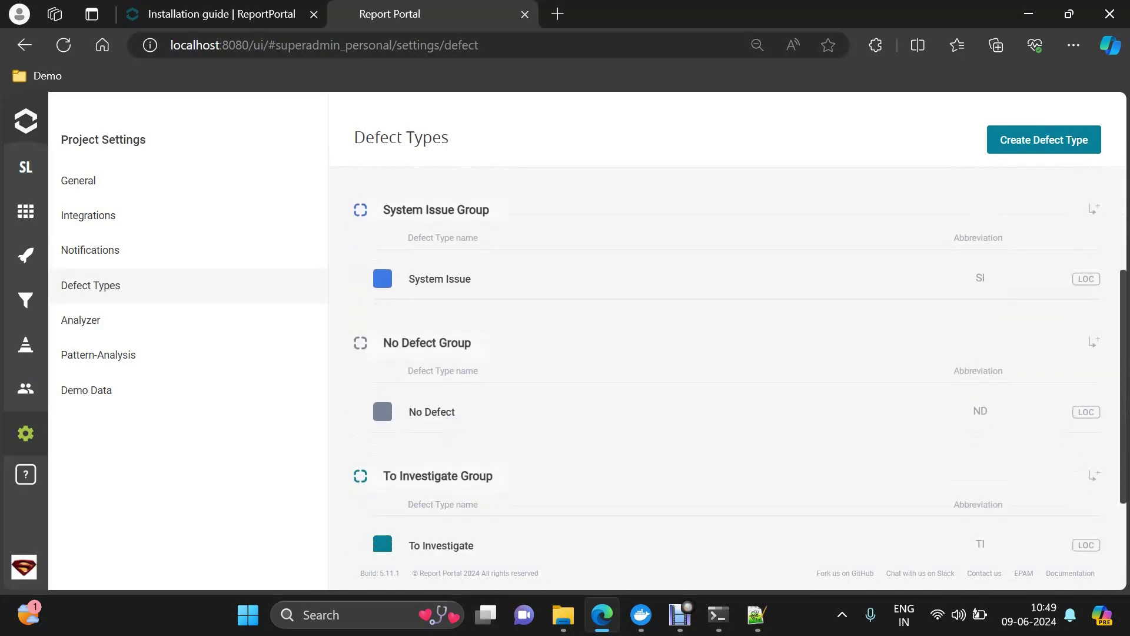
scroll(728, 342, "up", 6)
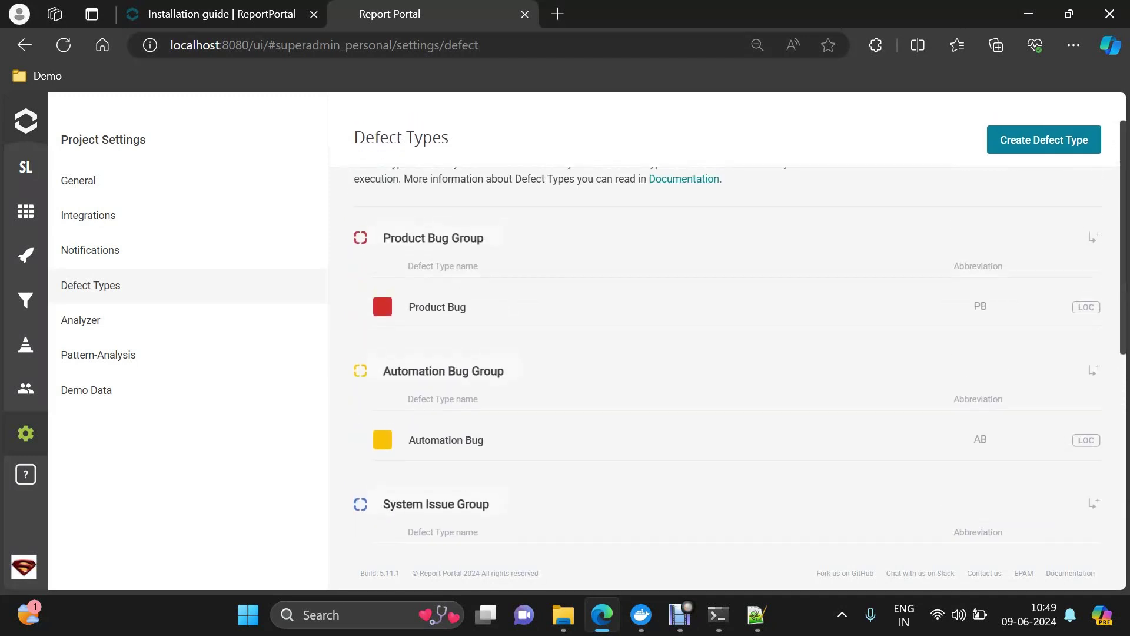
scroll(728, 342, "down", 1)
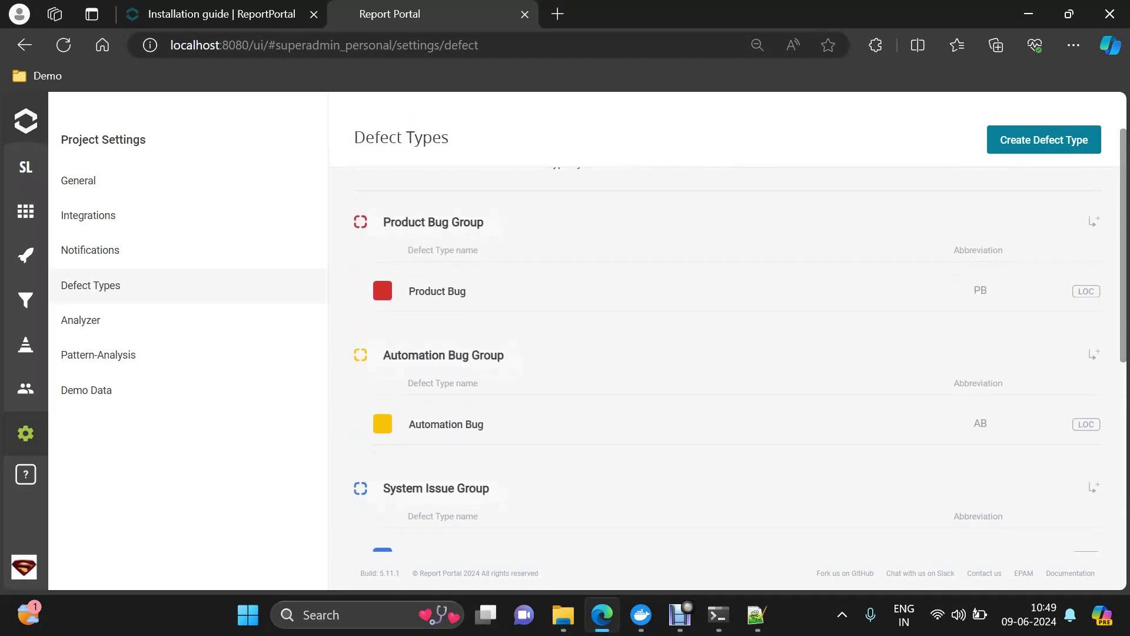
scroll(728, 342, "down", 2)
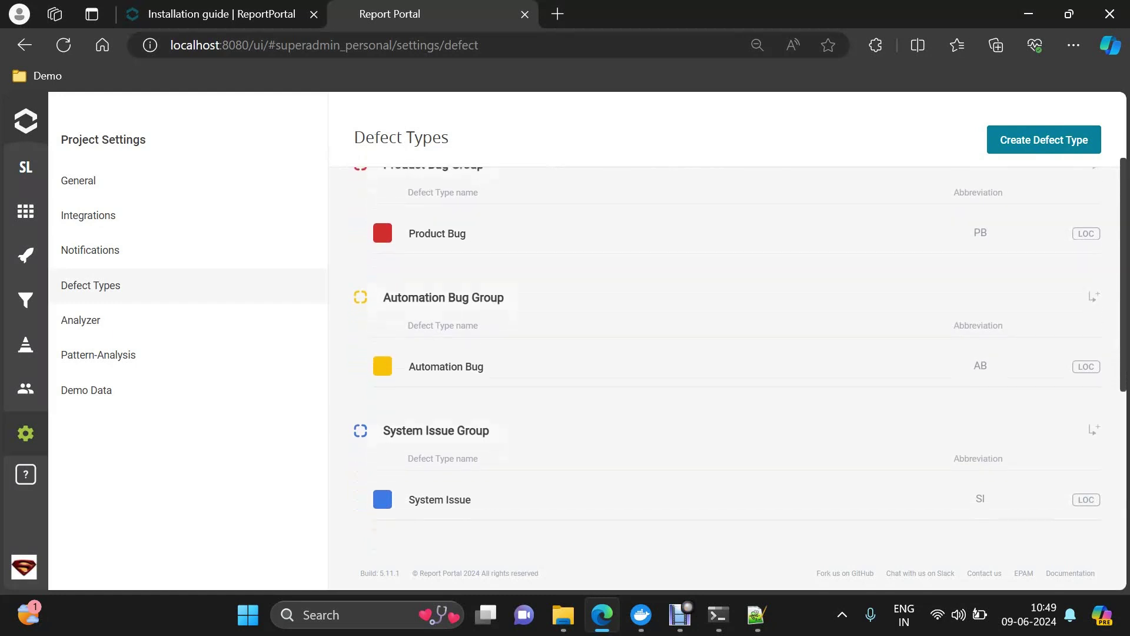
scroll(727, 342, "down", 3)
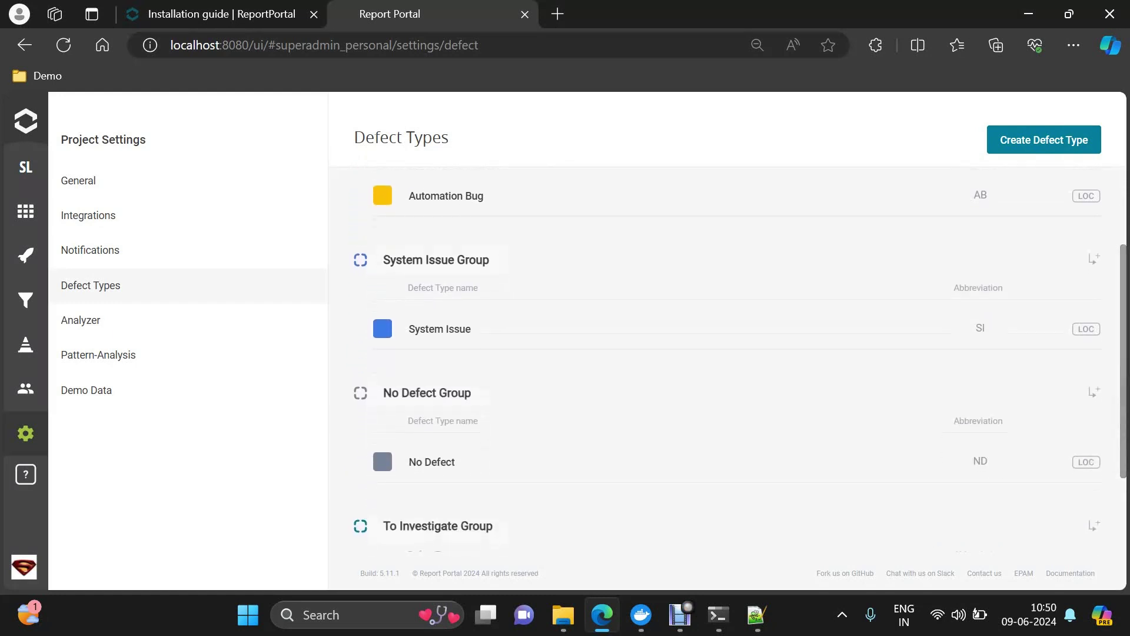
scroll(740, 393, "down", 2)
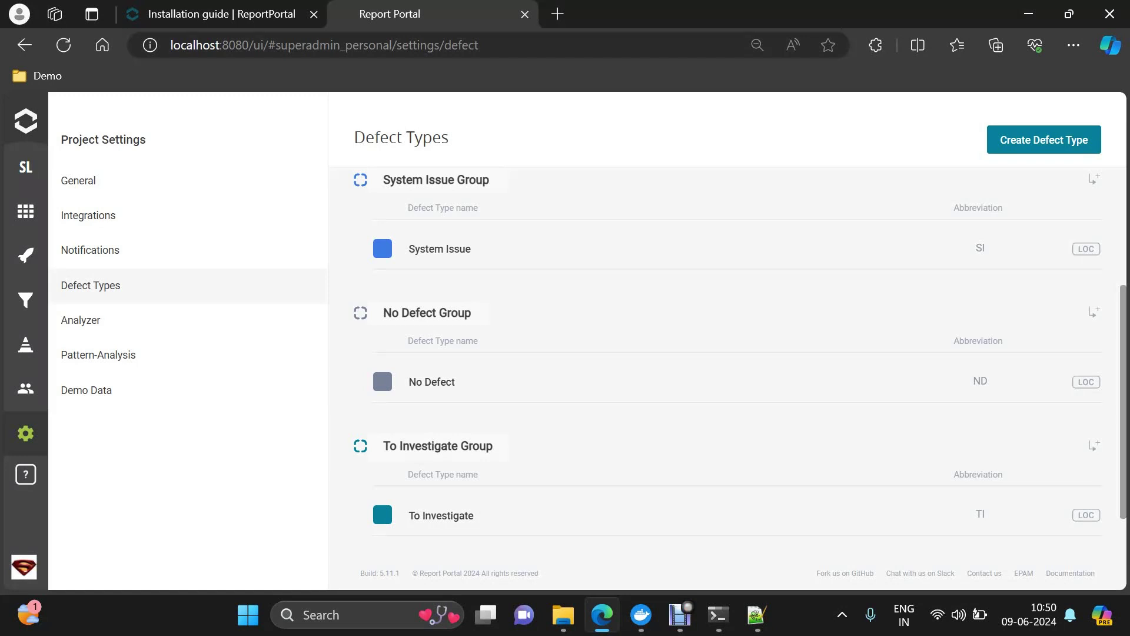
scroll(727, 353, "down", 1)
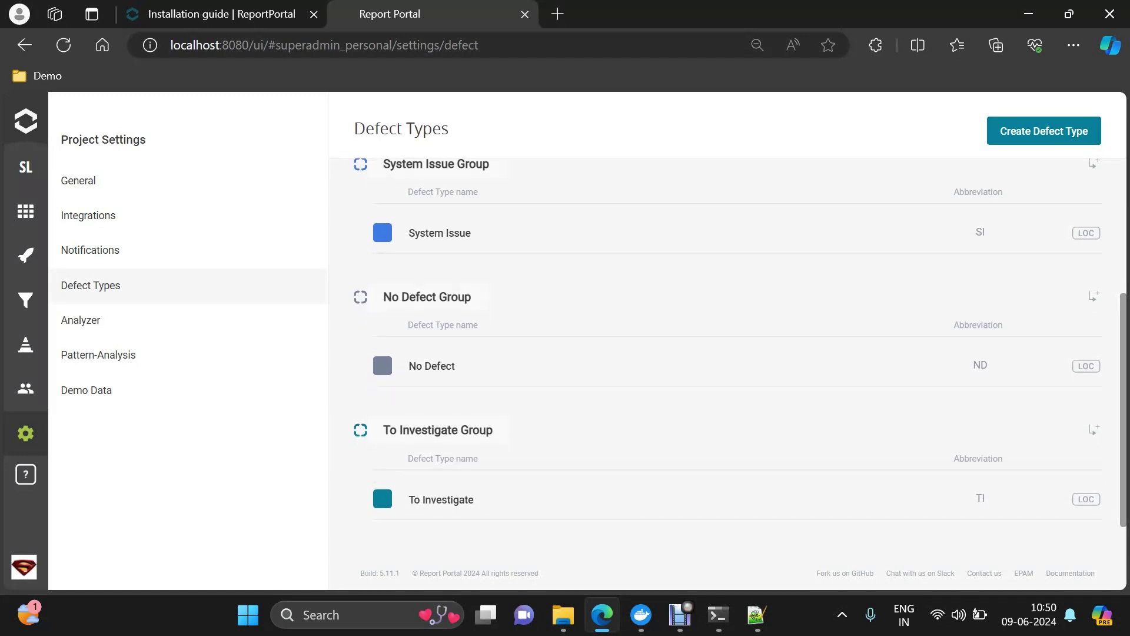
scroll(727, 353, "down", 1)
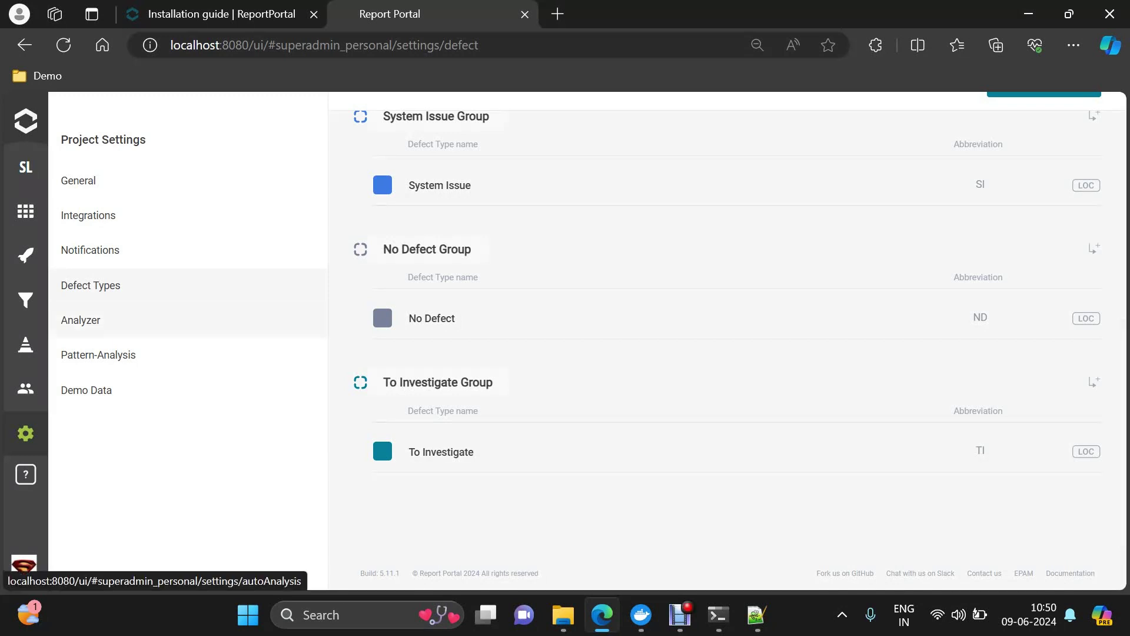
Review the Analyzer's index settings and its Auto-Analysis options, including the launch base, minimum match percentage and number of log lines
left_click(80, 320)
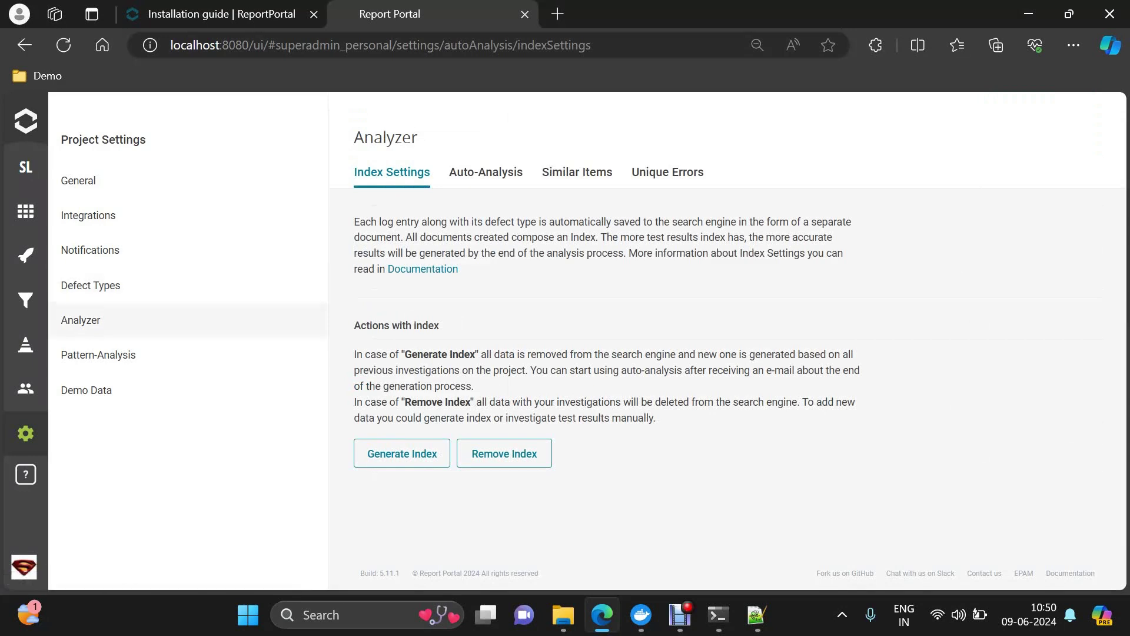
left_click(485, 172)
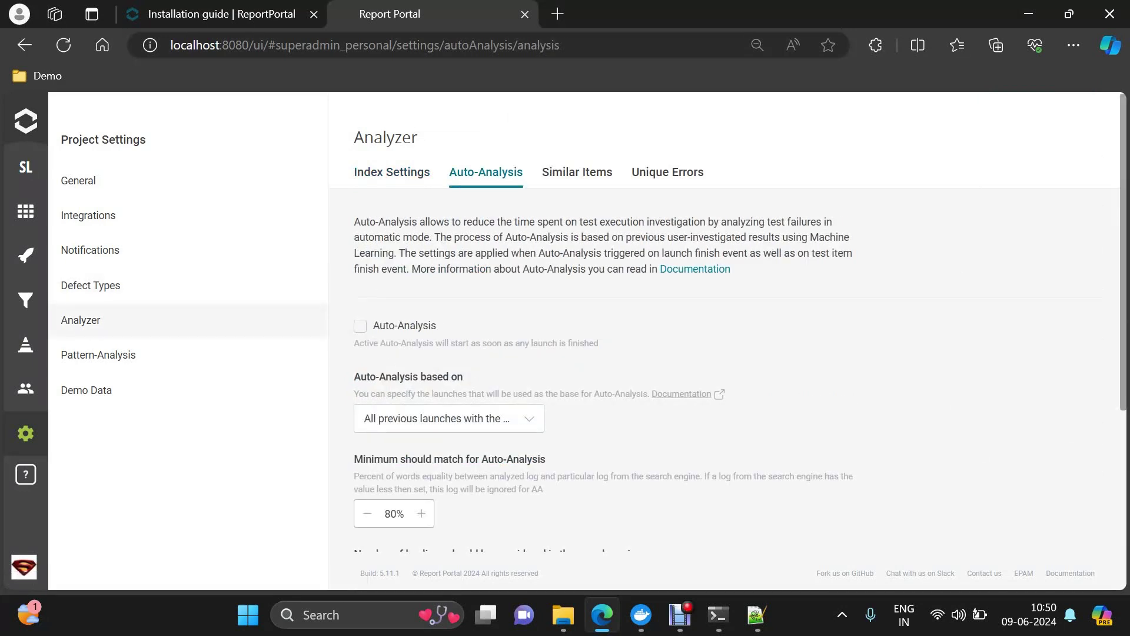
scroll(724, 377, "down", 2)
scroll(725, 377, "down", 1)
scroll(724, 377, "up", 4)
scroll(724, 377, "down", 3)
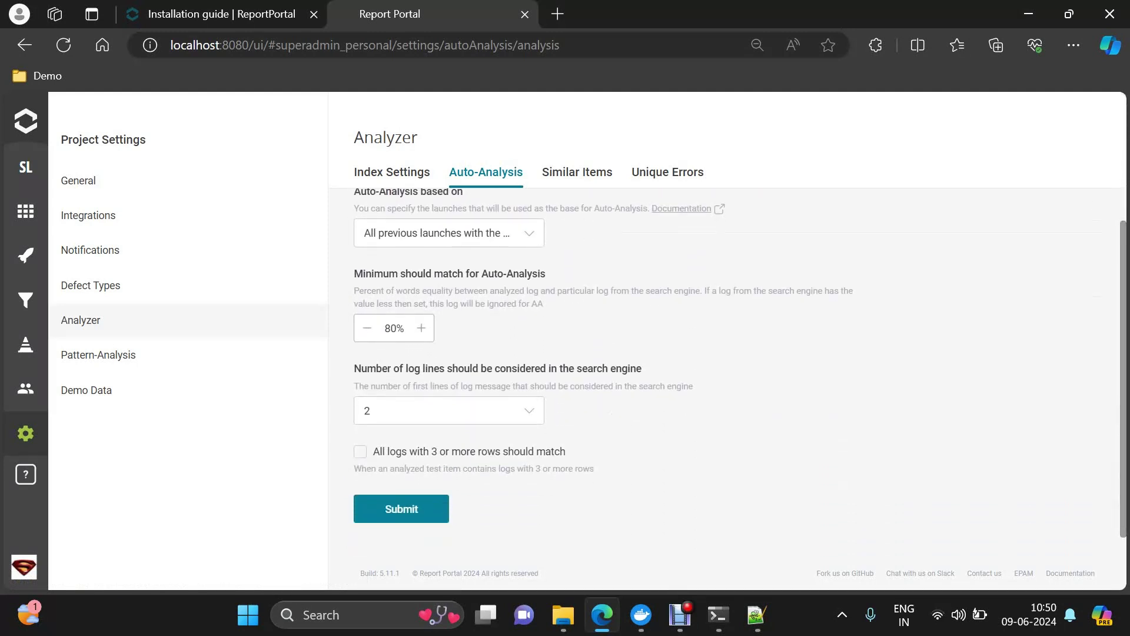
scroll(443, 365, "up", 5)
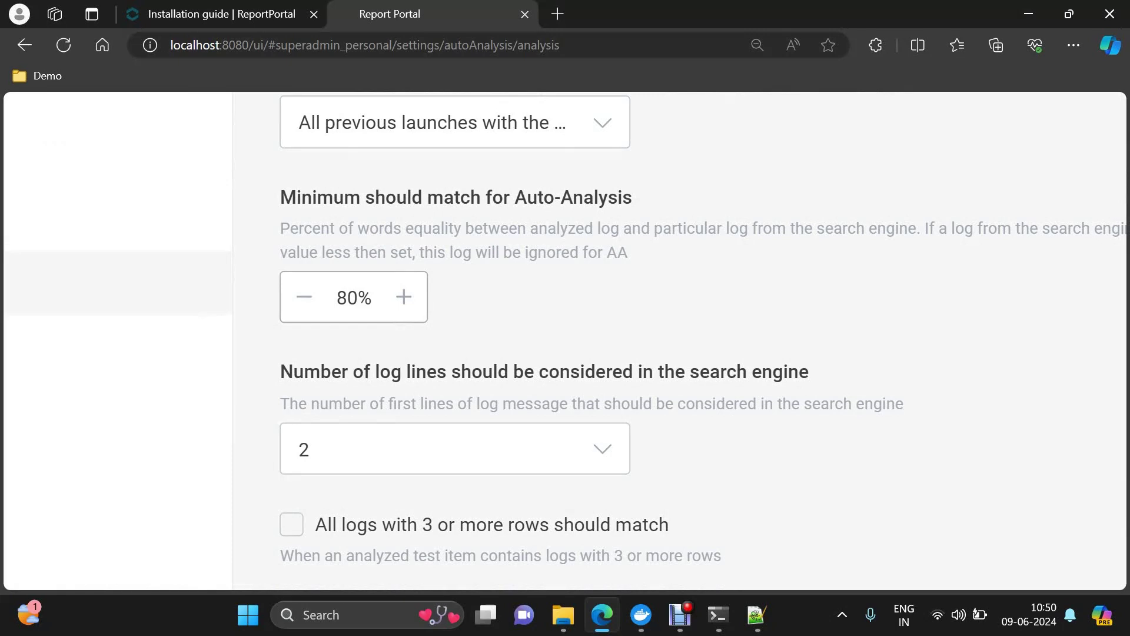
key("ctrl+minus")
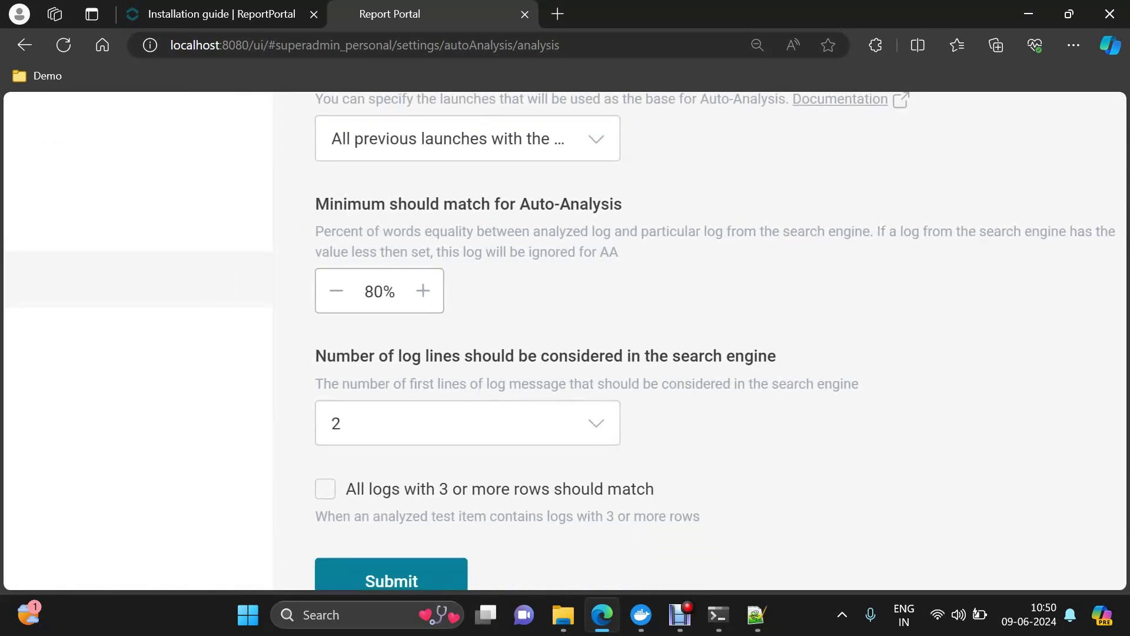
scroll(565, 342, "down", 3)
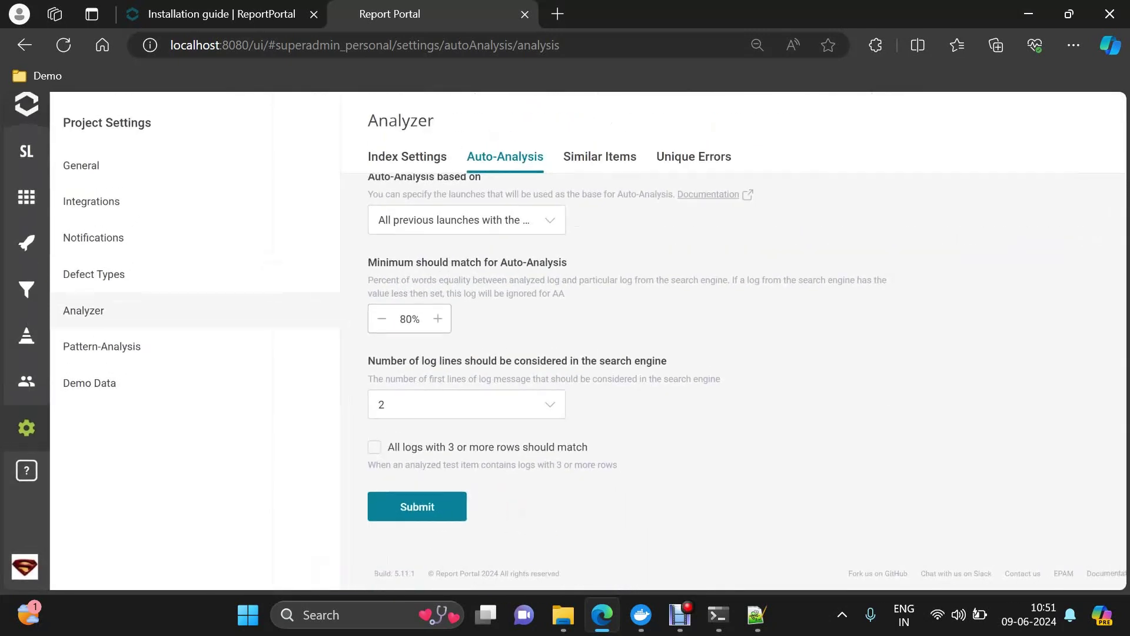
scroll(936, 236, "up", 5)
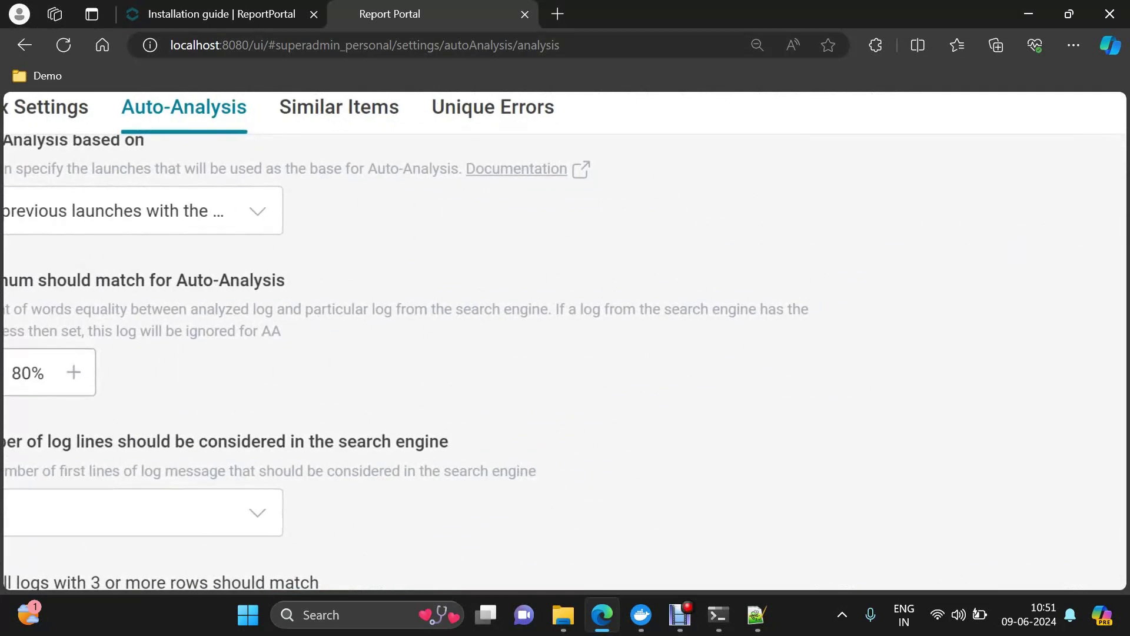
key("ctrl+minus")
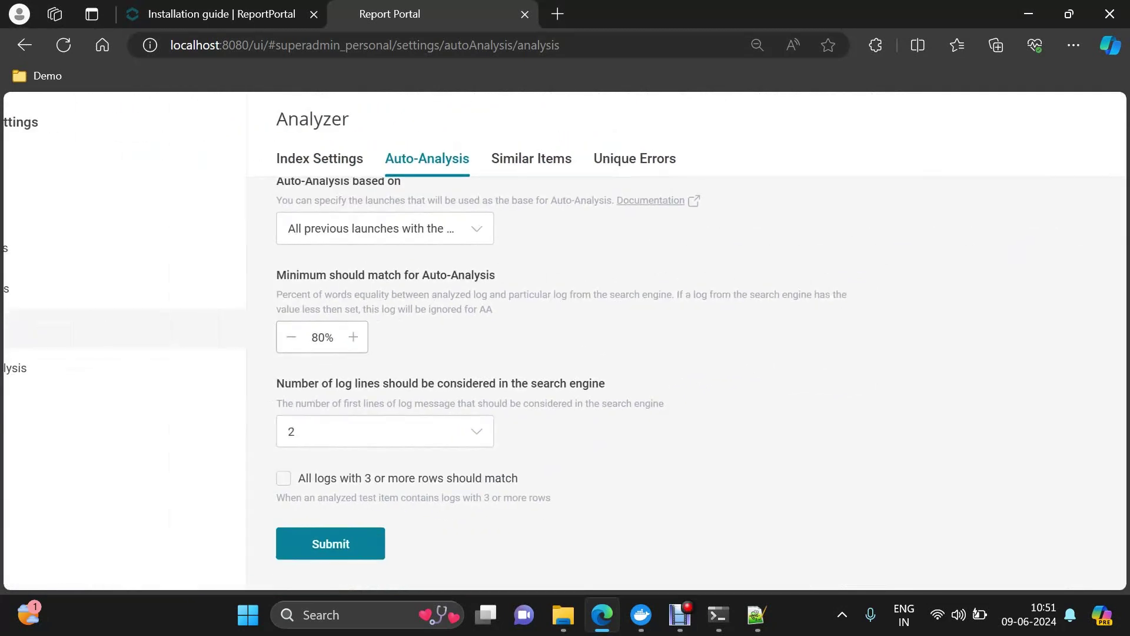
scroll(462, 334, "up", 5)
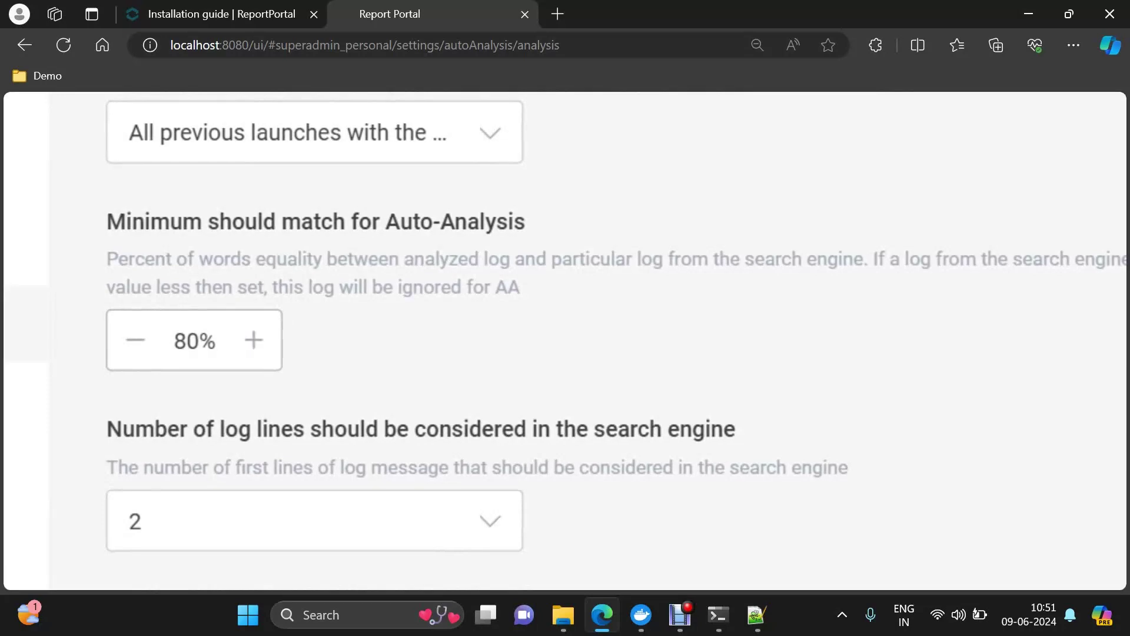
scroll(565, 341, "down", 5)
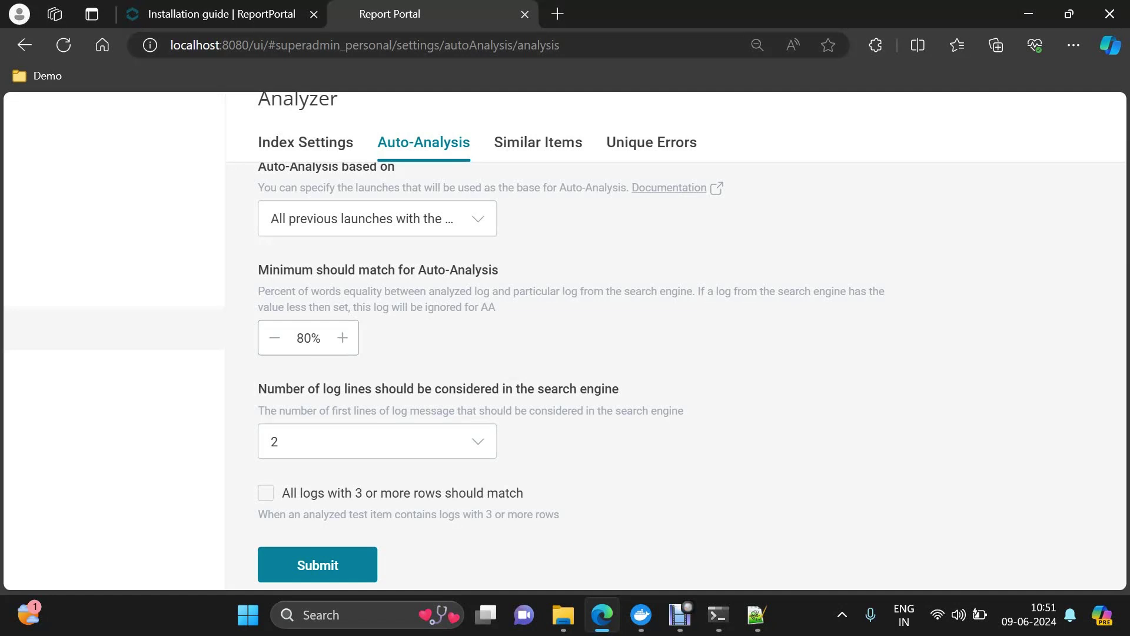
key("ctrl+minus")
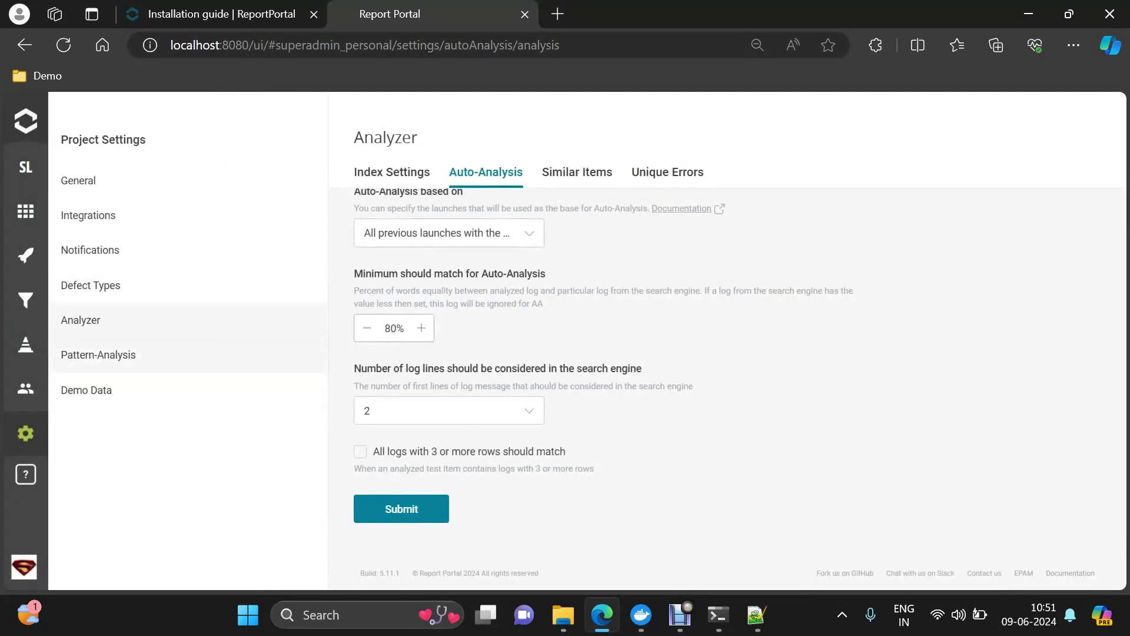
View the project's Pattern-Analysis rules and the Demo Data settings without generating any data
left_click(98, 354)
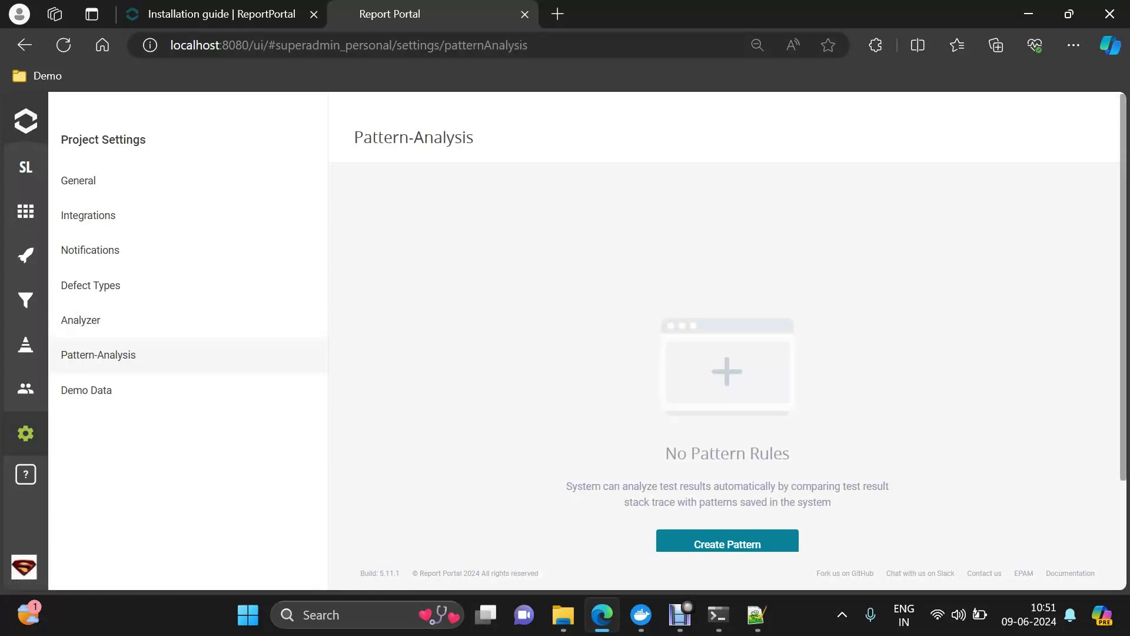
scroll(727, 353, "down", 3)
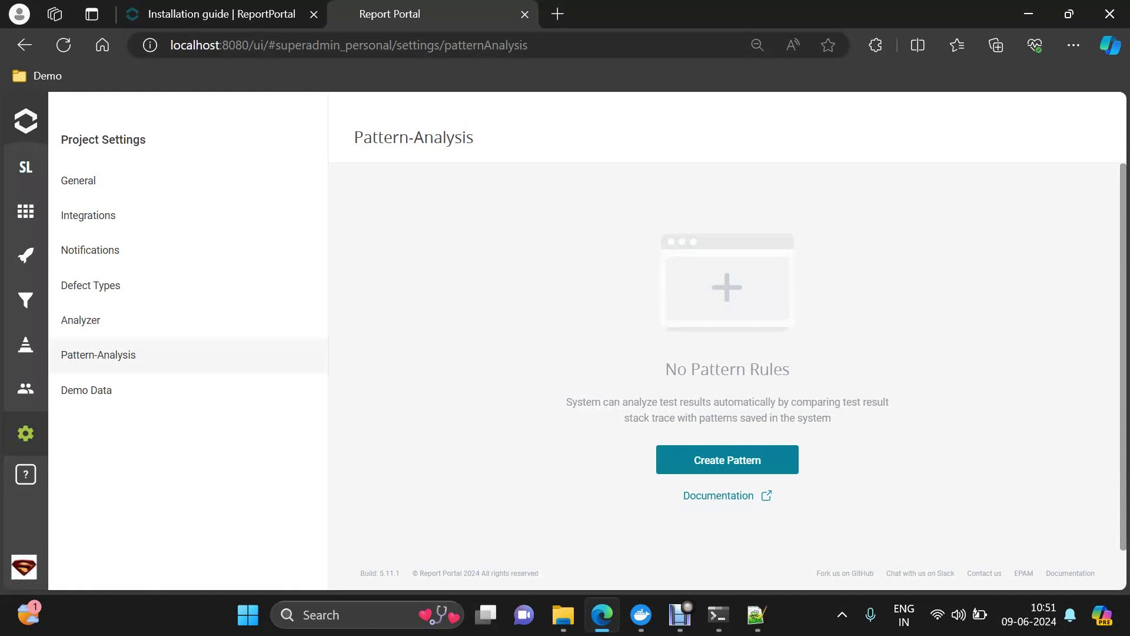
left_click(86, 390)
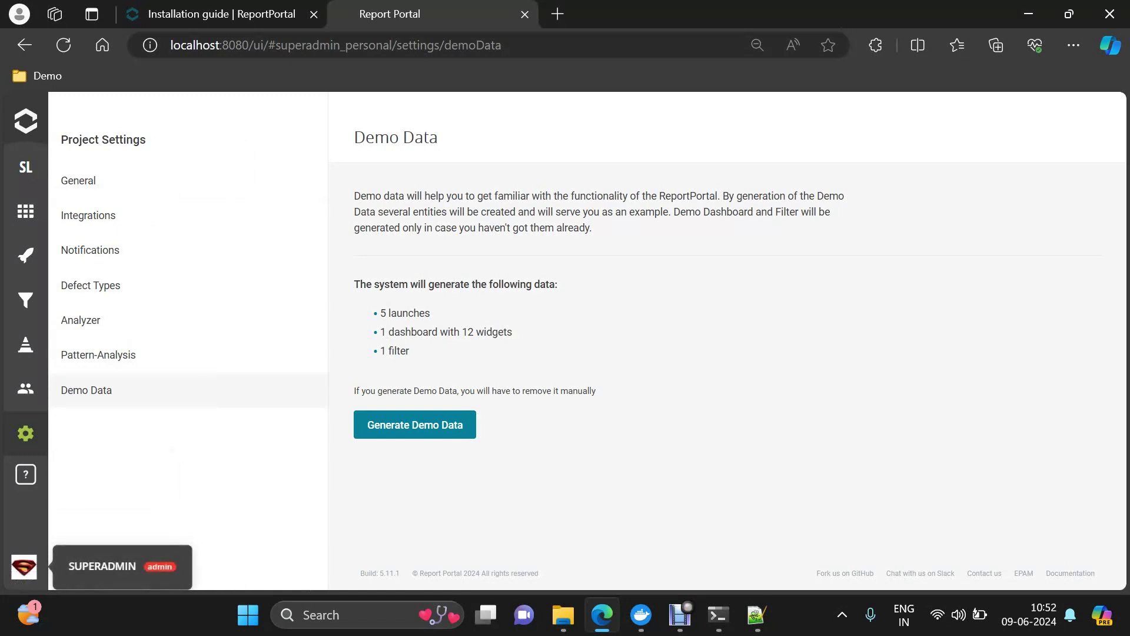
View the user profile's project assignments and its API keys section
left_click(24, 567)
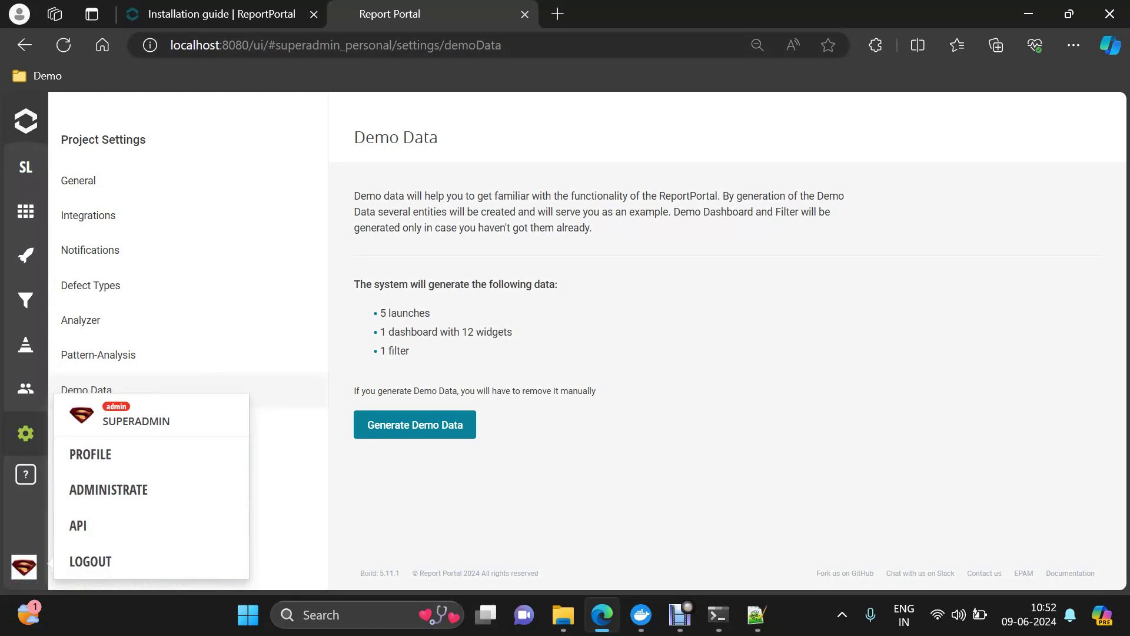
left_click(90, 454)
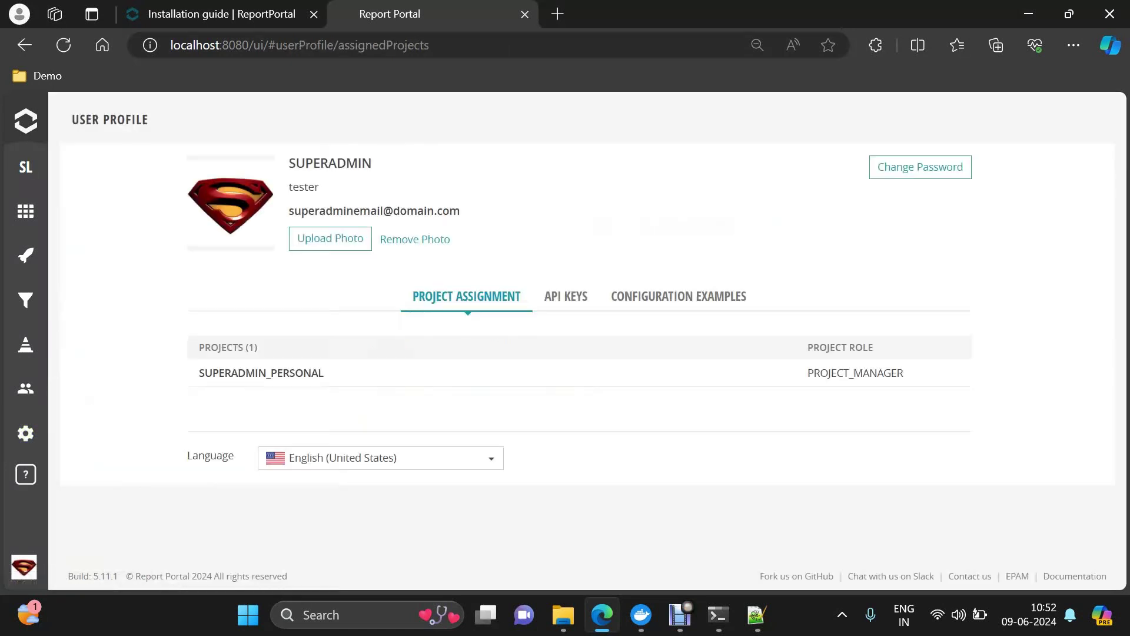
left_click(566, 296)
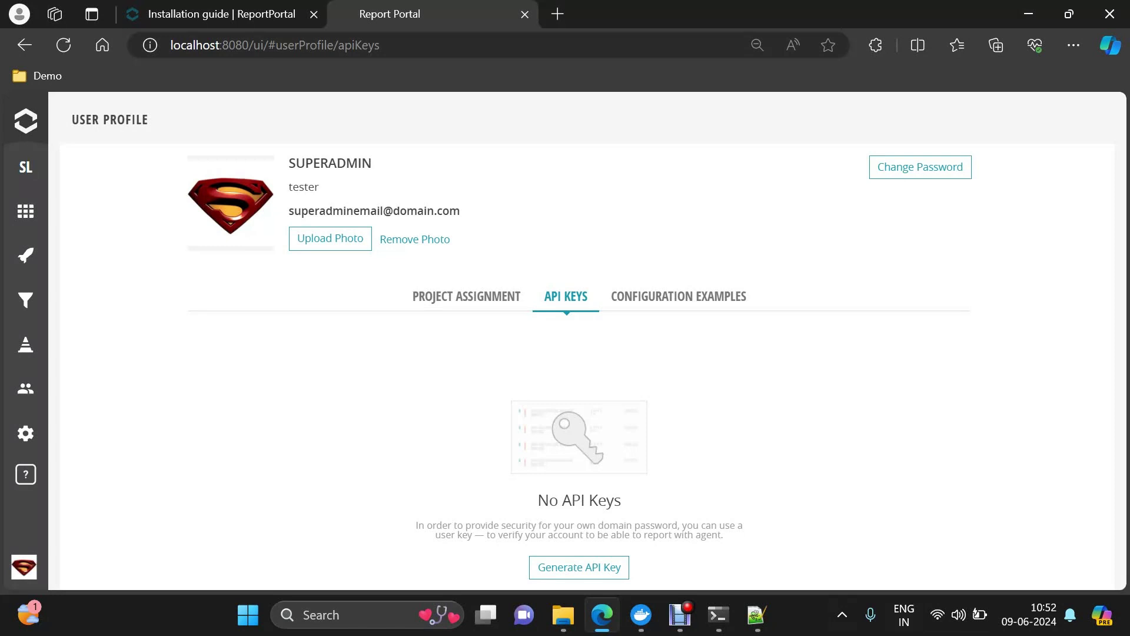
Look through the profile's Python and Java configuration examples, highlighting the required properties of the Java one
left_click(679, 296)
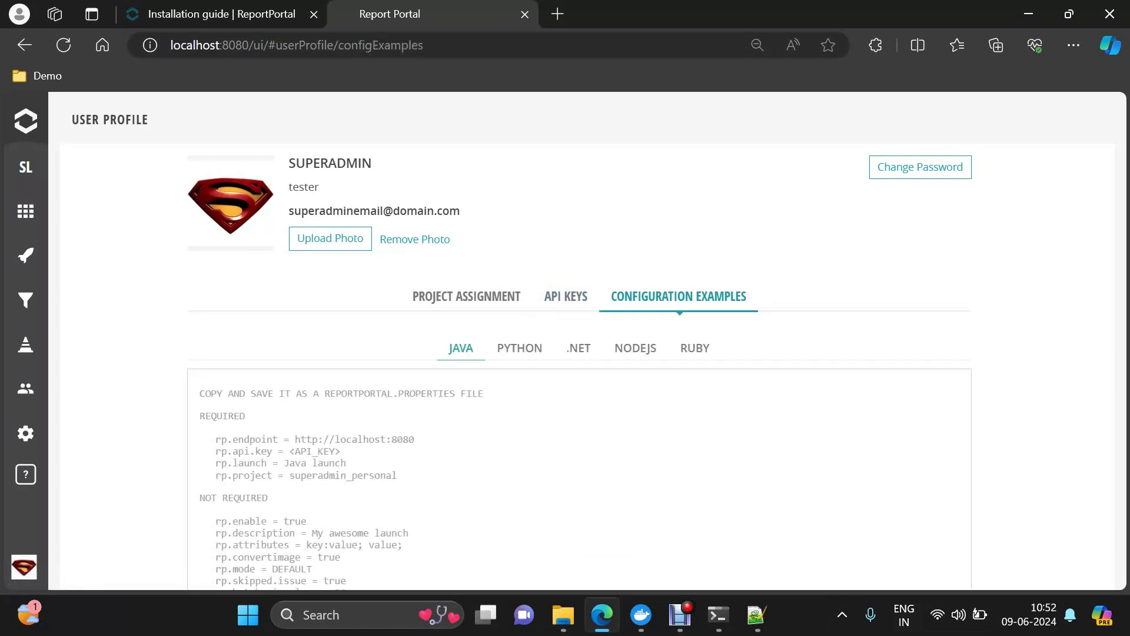
left_click(520, 348)
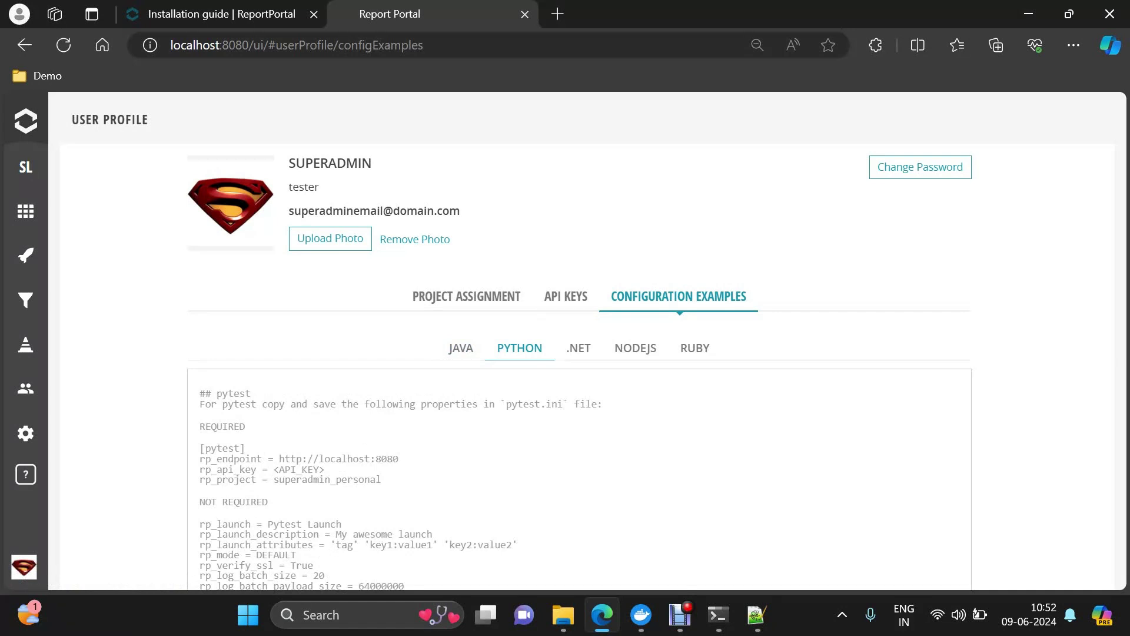
left_click(461, 348)
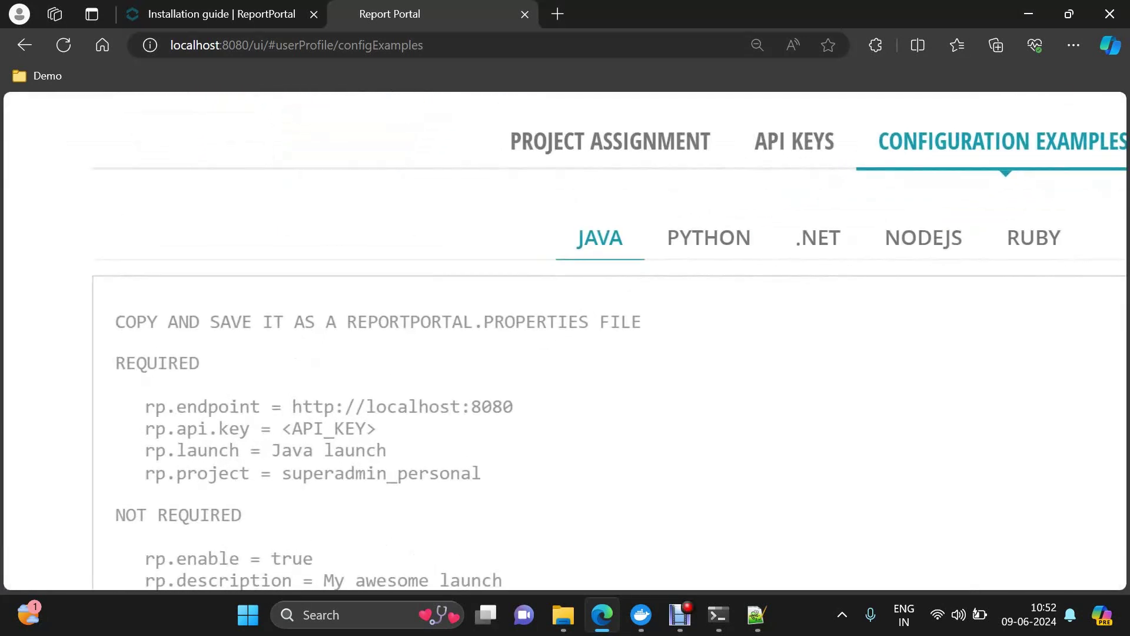
left_click_drag(483, 474, 115, 363)
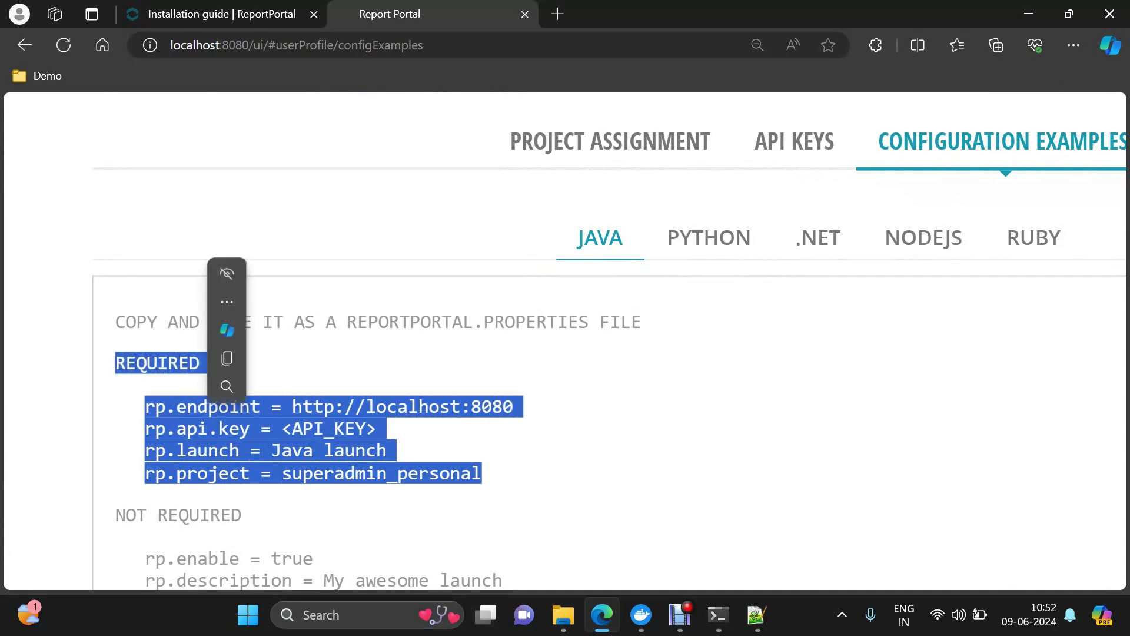
left_click(115, 362)
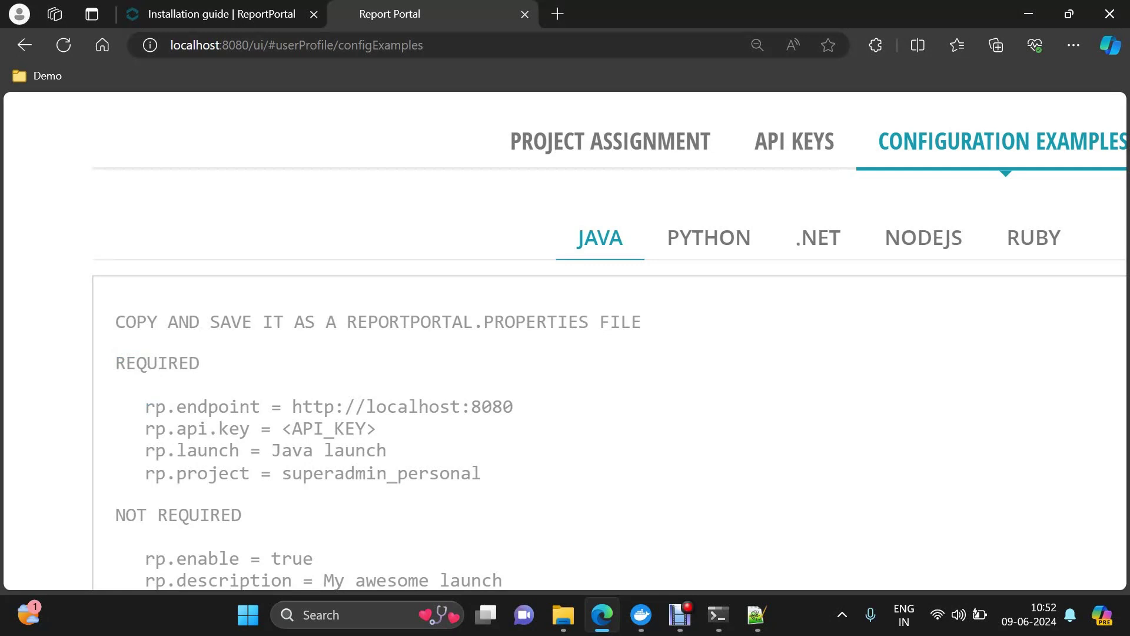
Examine the full Java configuration example, from the required and optional properties down to the API key note
scroll(565, 341, "down", 2)
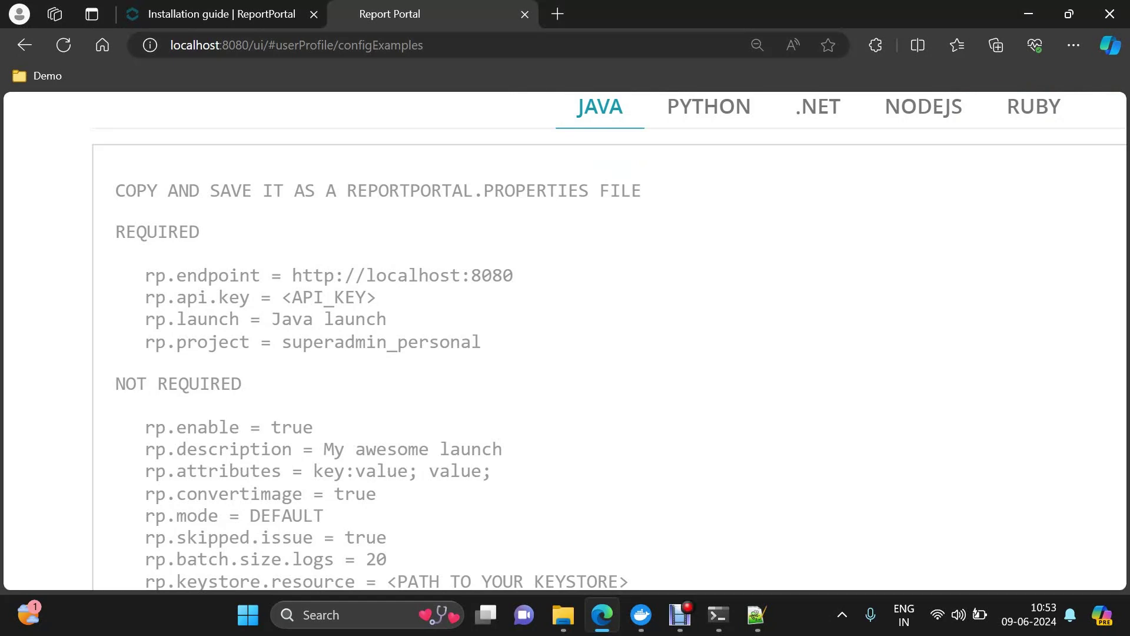
key("ctrl+0")
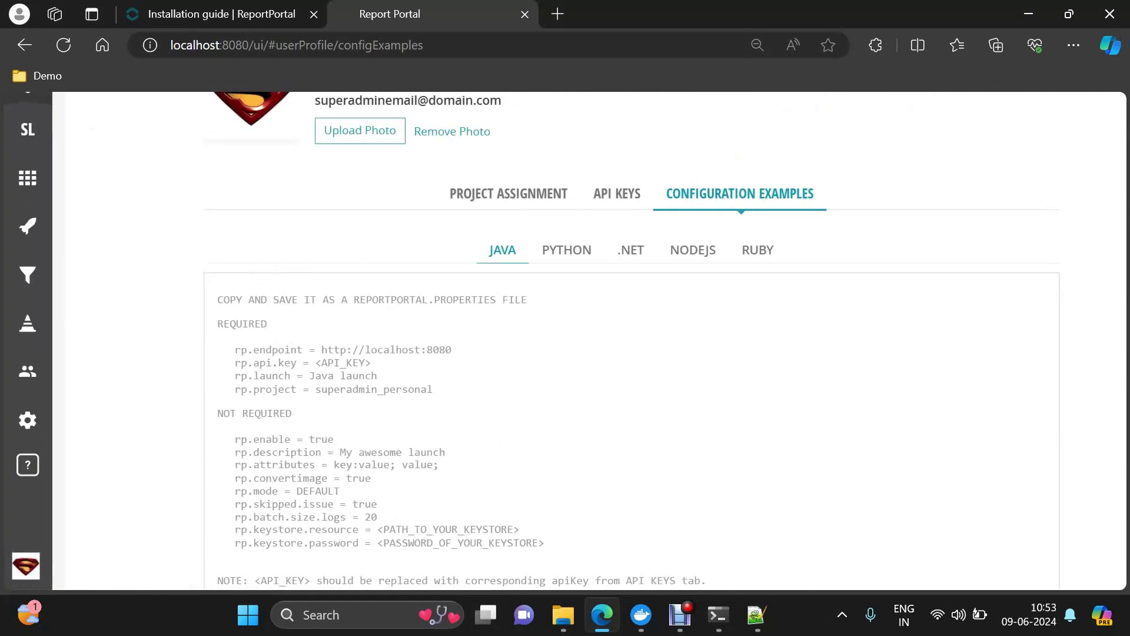
key("ctrl+plus")
key("ctrl+plus")
key("ctrl+plus")
key("ctrl+plus")
key("ctrl+plus")
key("ctrl+minus")
key("ctrl+minus")
key("ctrl+minus")
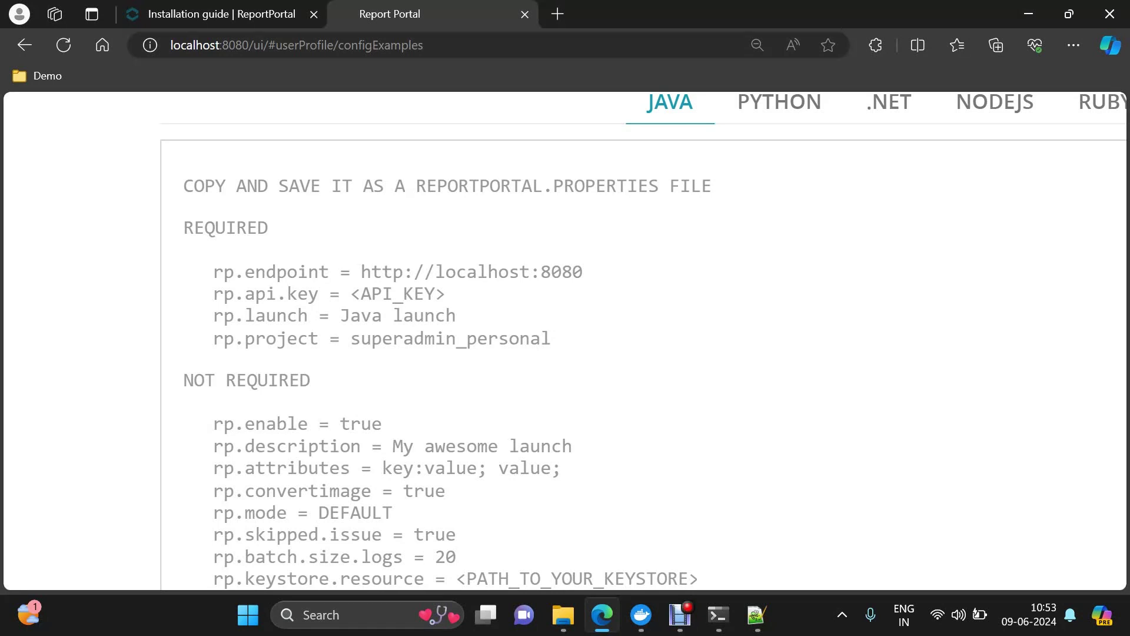
scroll(565, 342, "down", 5)
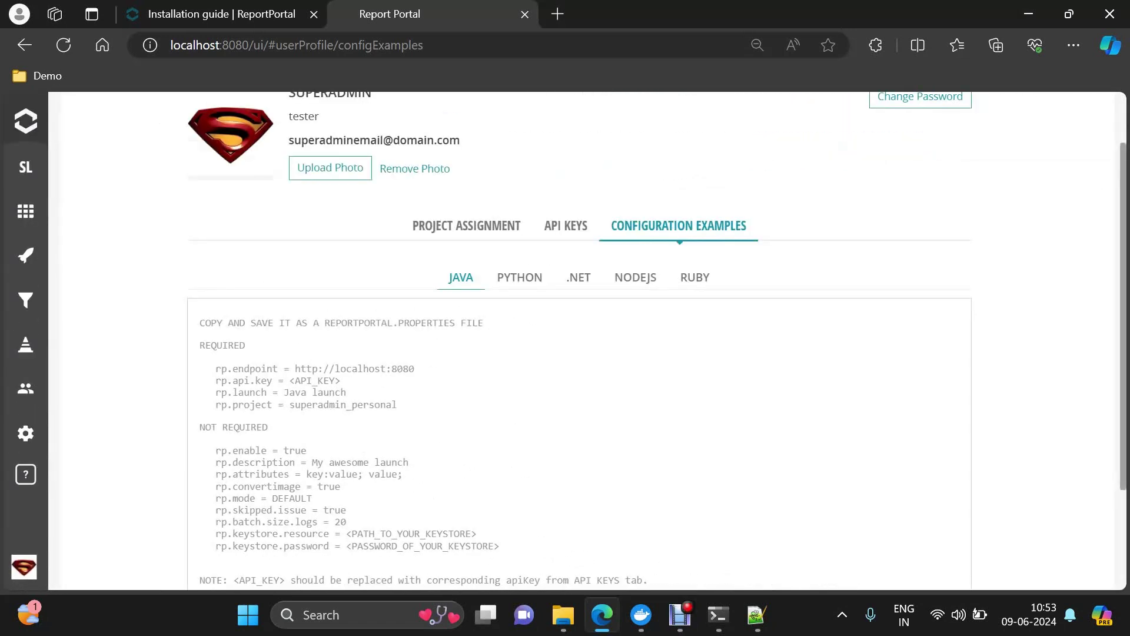
left_click_drag(346, 392, 398, 405)
left_click(397, 404)
scroll(571, 341, "down", 1)
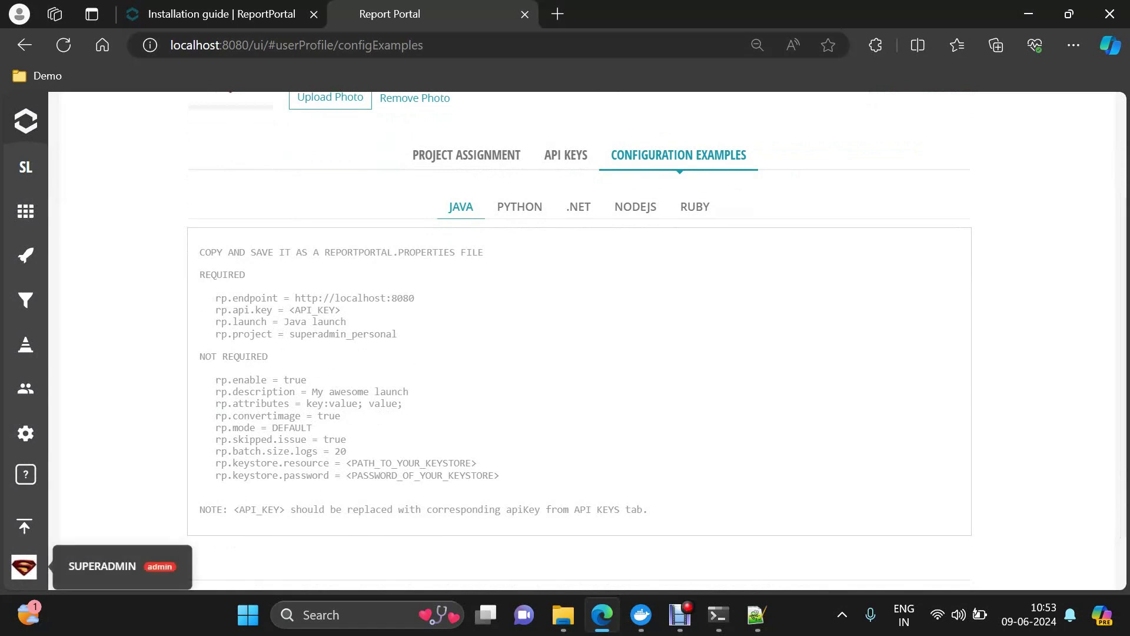
Create a new project named Demo in the administration area
left_click(23, 567)
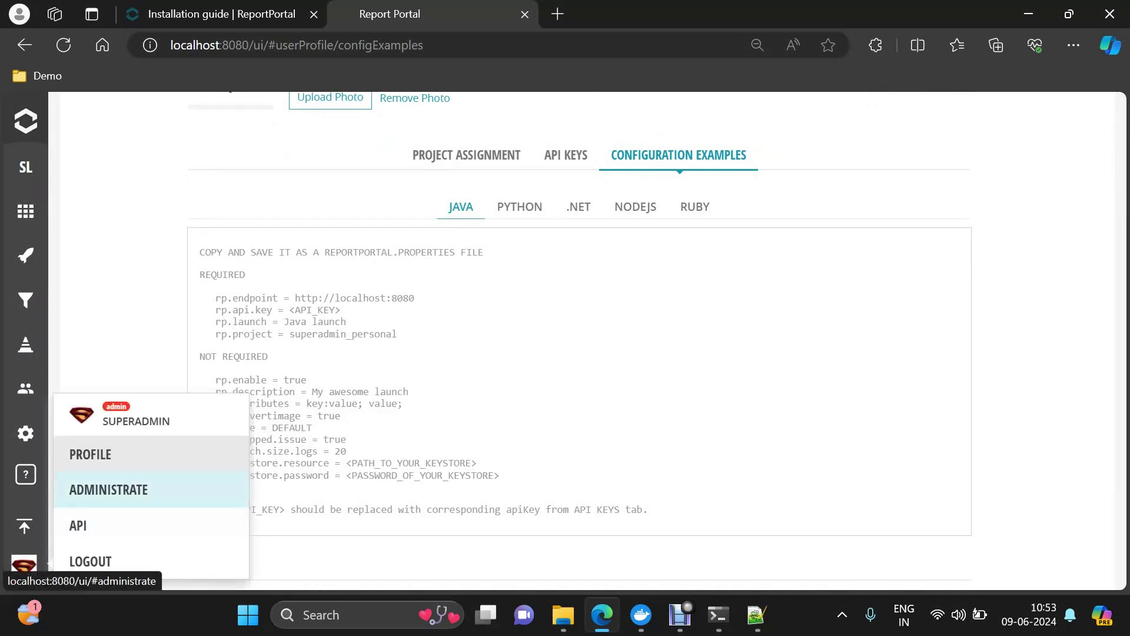
left_click(109, 489)
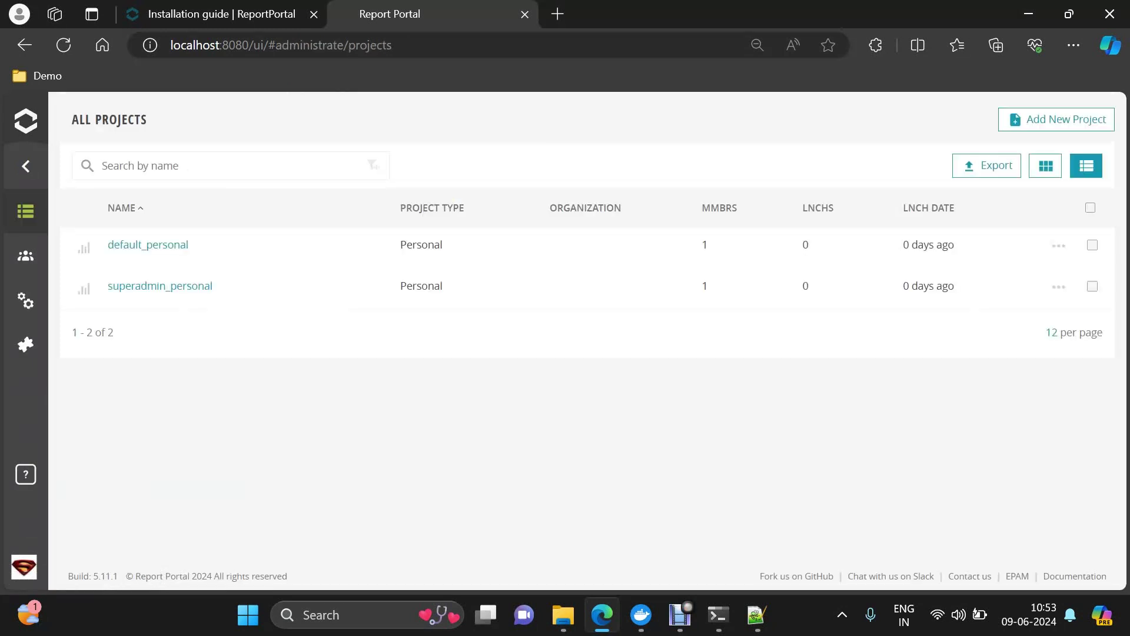
left_click(1056, 119)
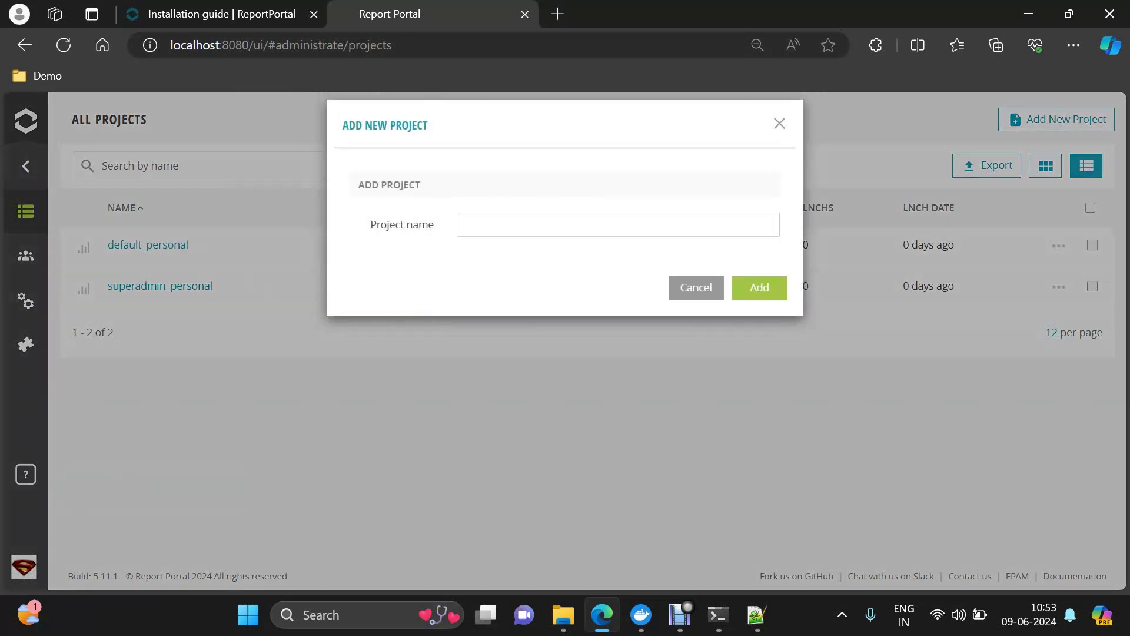
left_click(618, 225)
type("D")
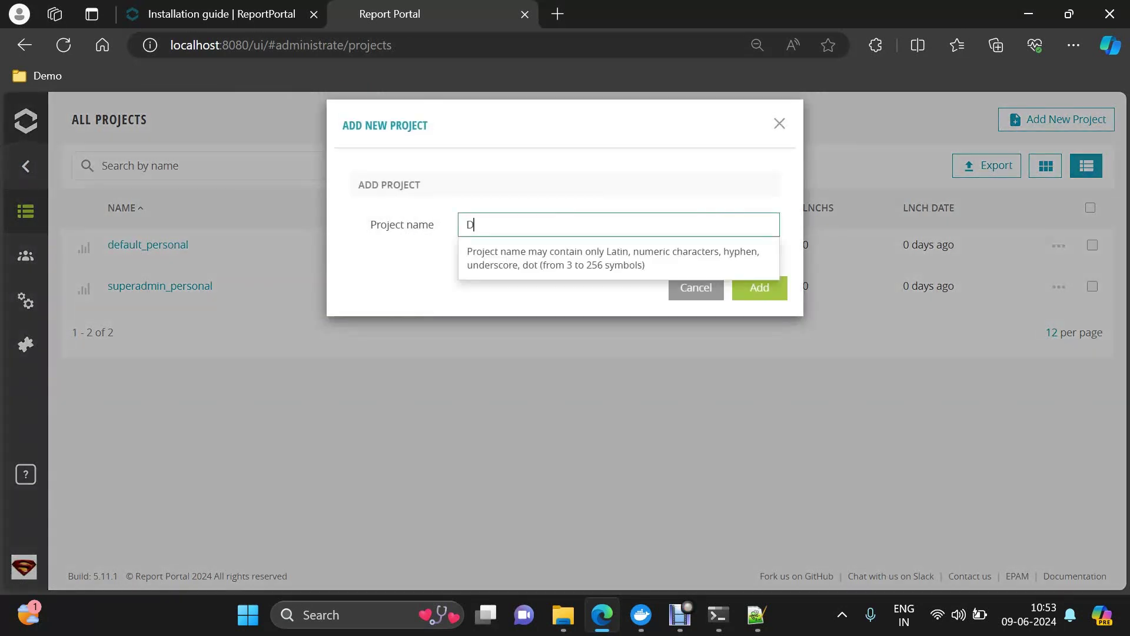
type("emo")
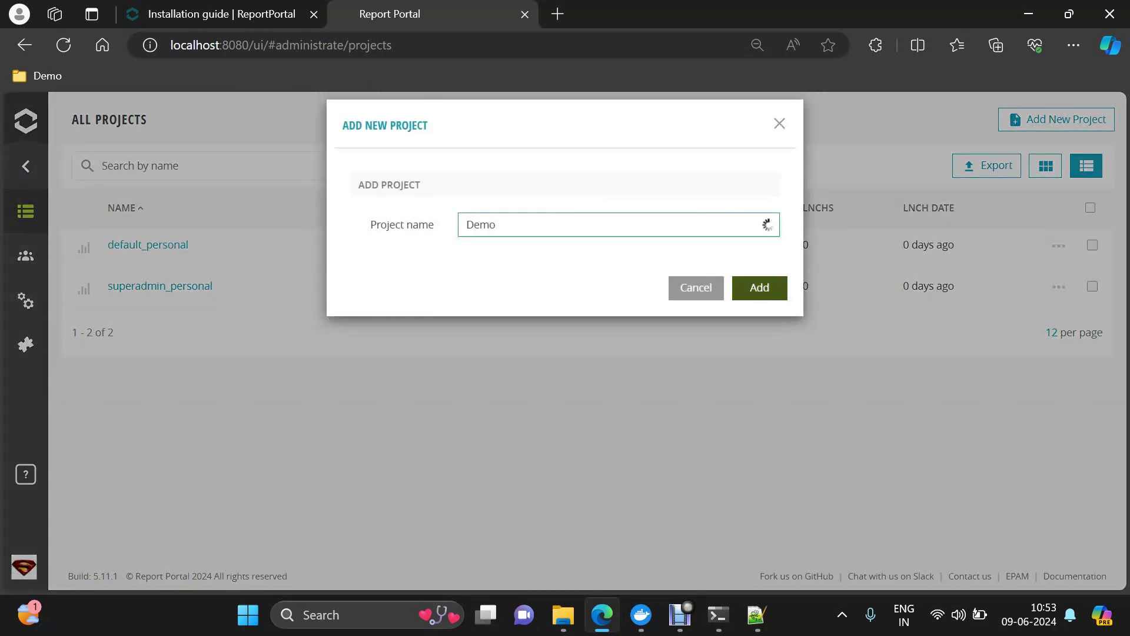
key("Return")
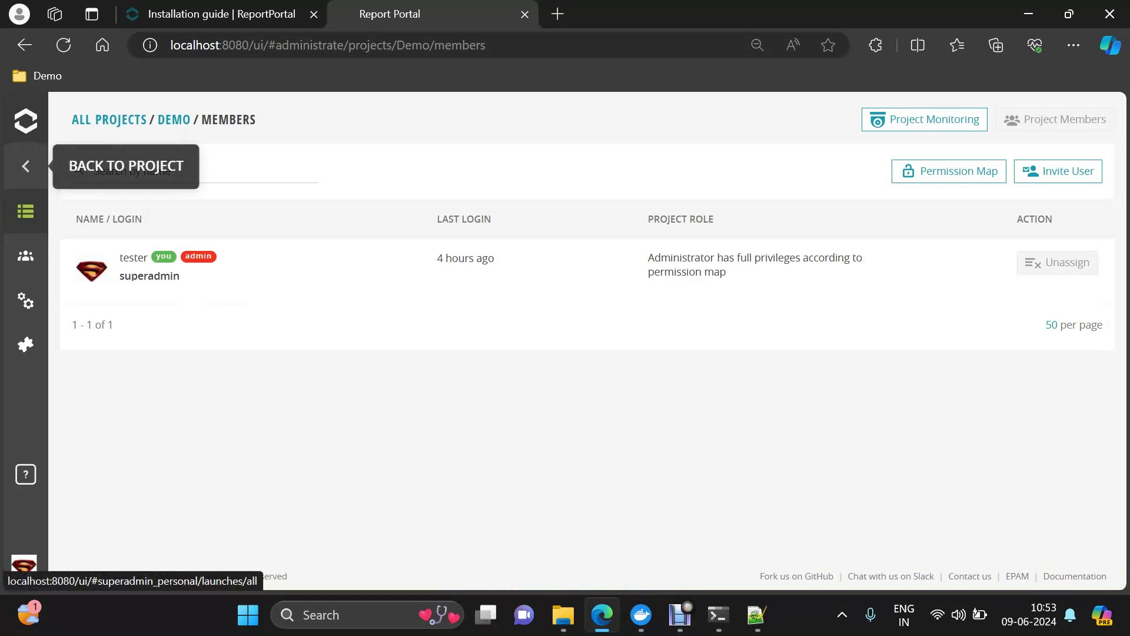
Leave the administration area and switch the active project from superadmin_personal to Demo
left_click(25, 166)
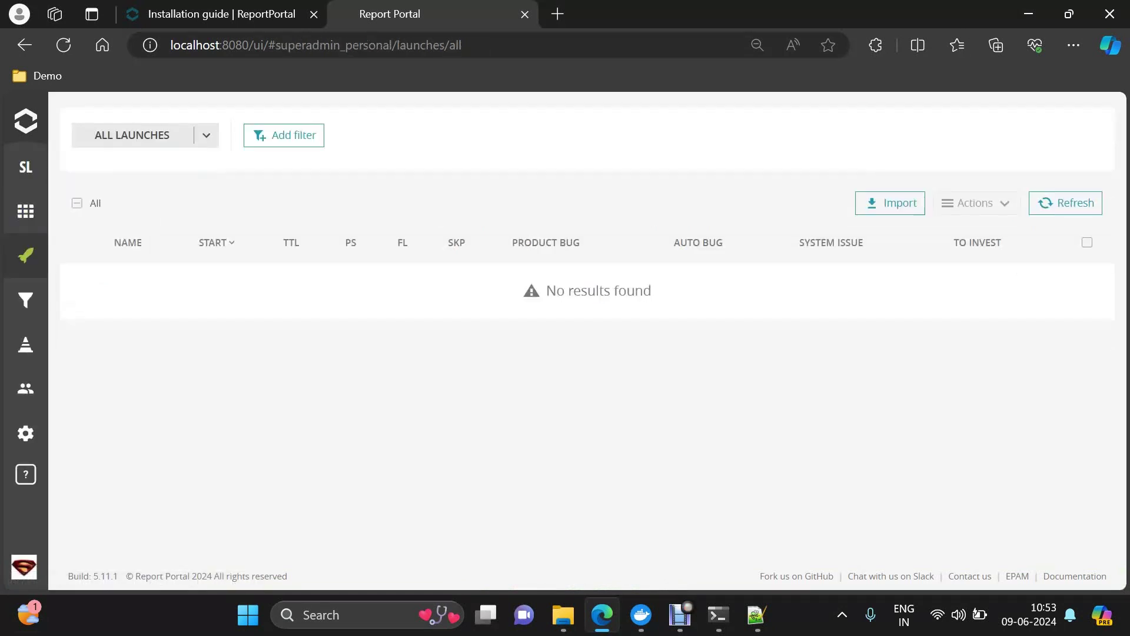
left_click(25, 167)
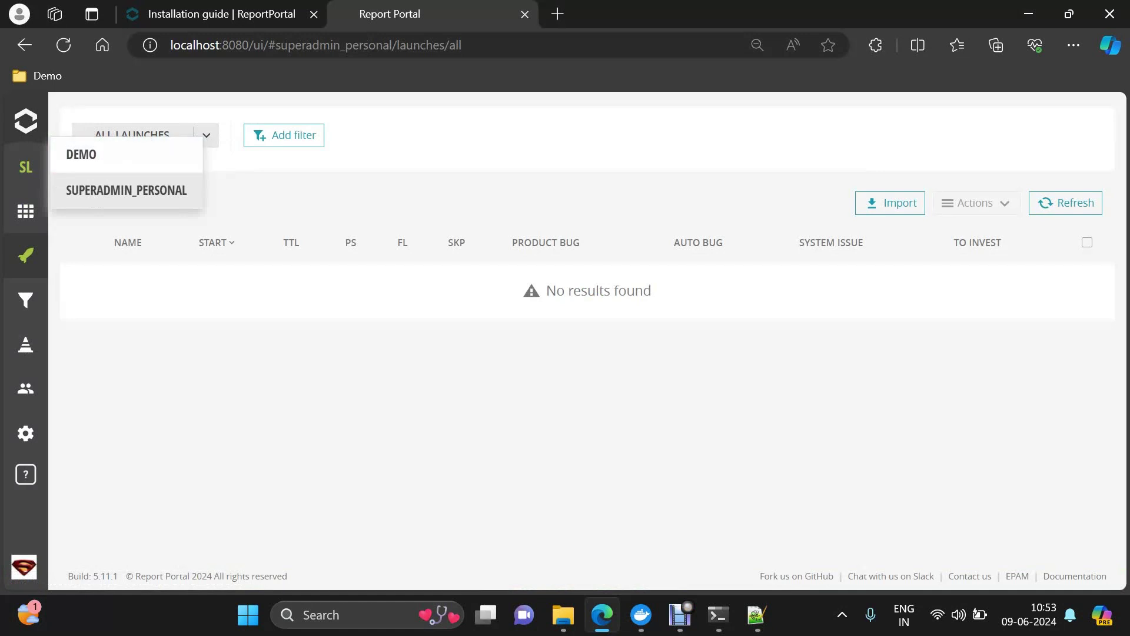
left_click(83, 154)
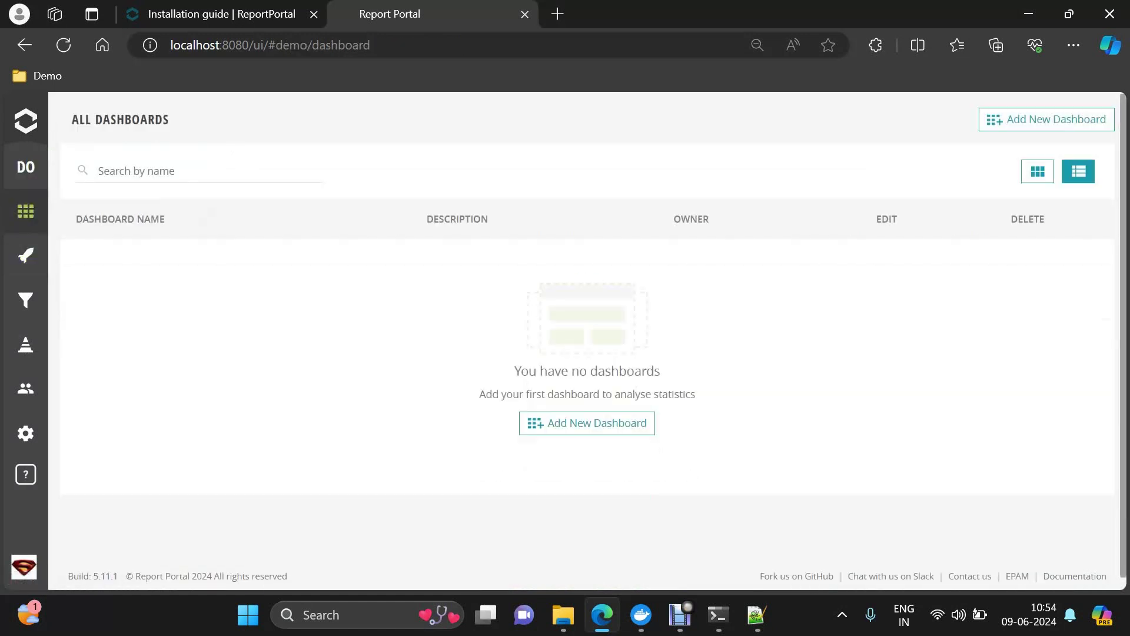
left_click(25, 167)
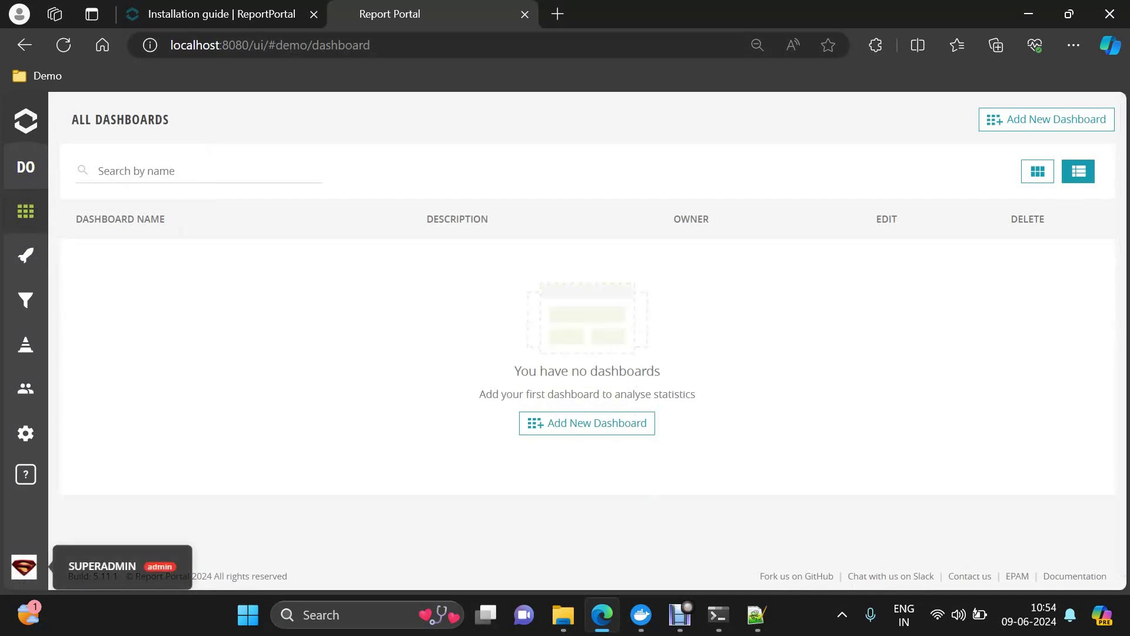
Open the demo project's settings from the administration project list and go to its Demo Data section
left_click(23, 567)
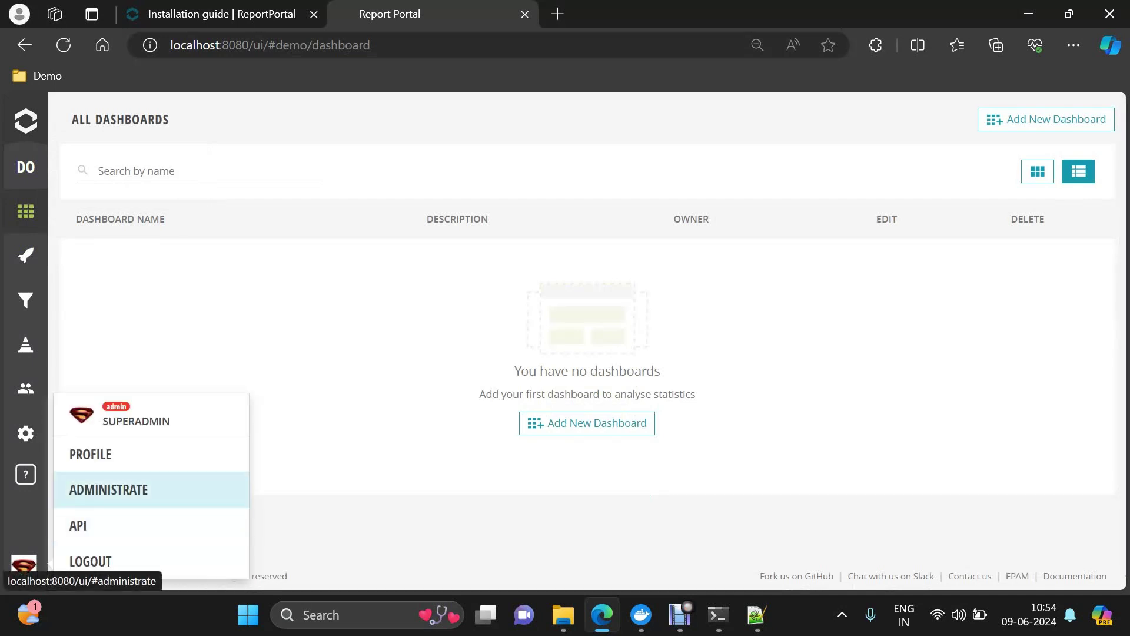
left_click(109, 490)
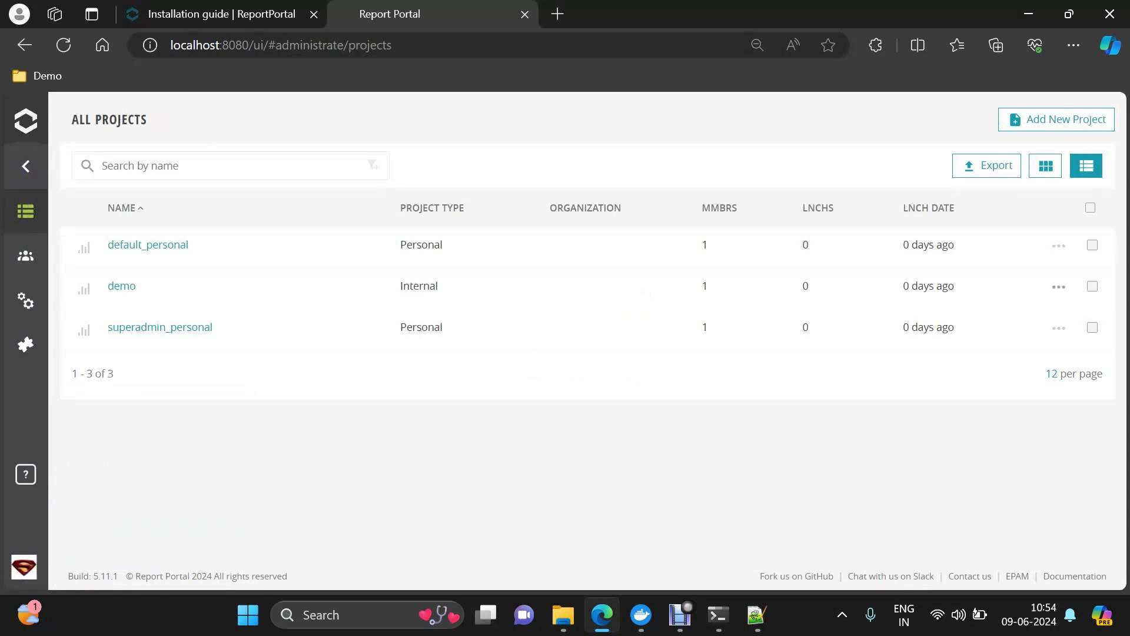
left_click(1059, 287)
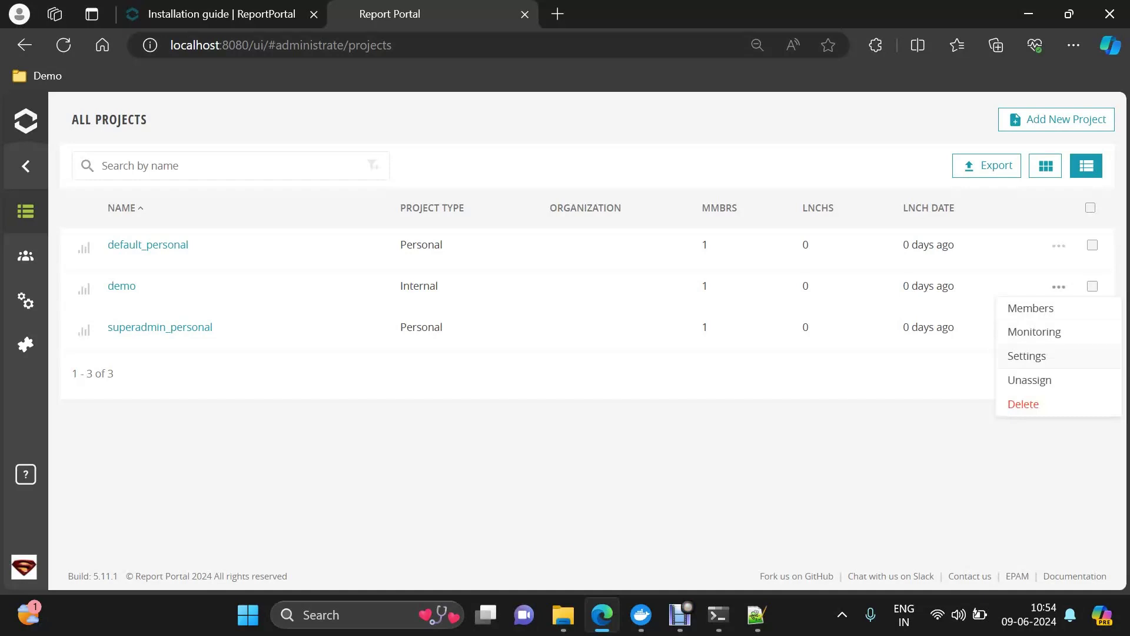
left_click(1027, 356)
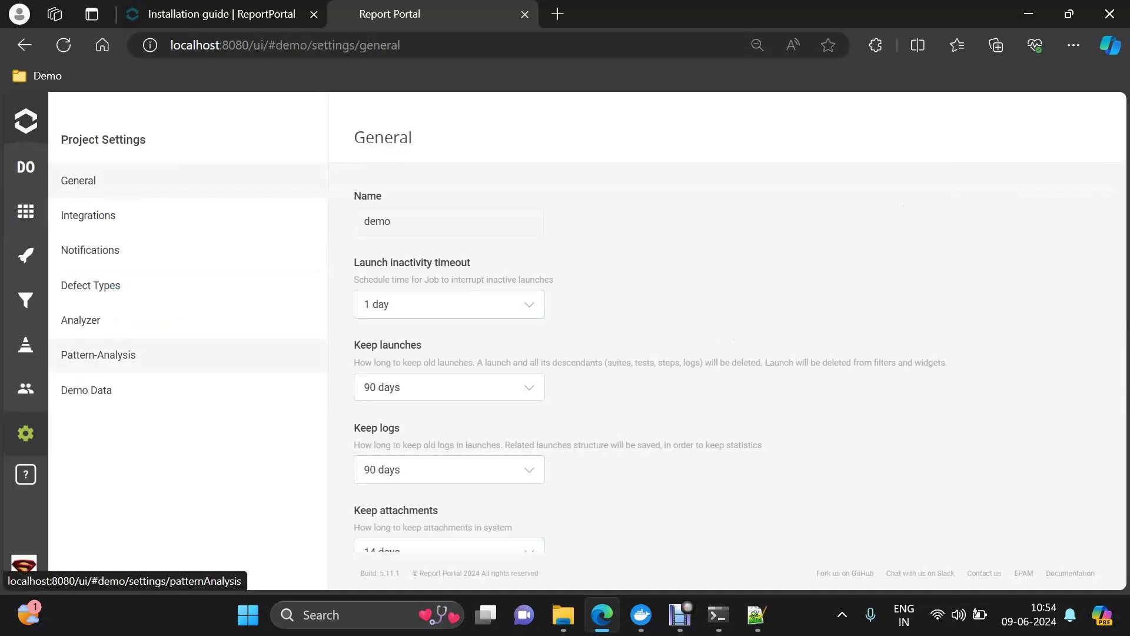
left_click(88, 390)
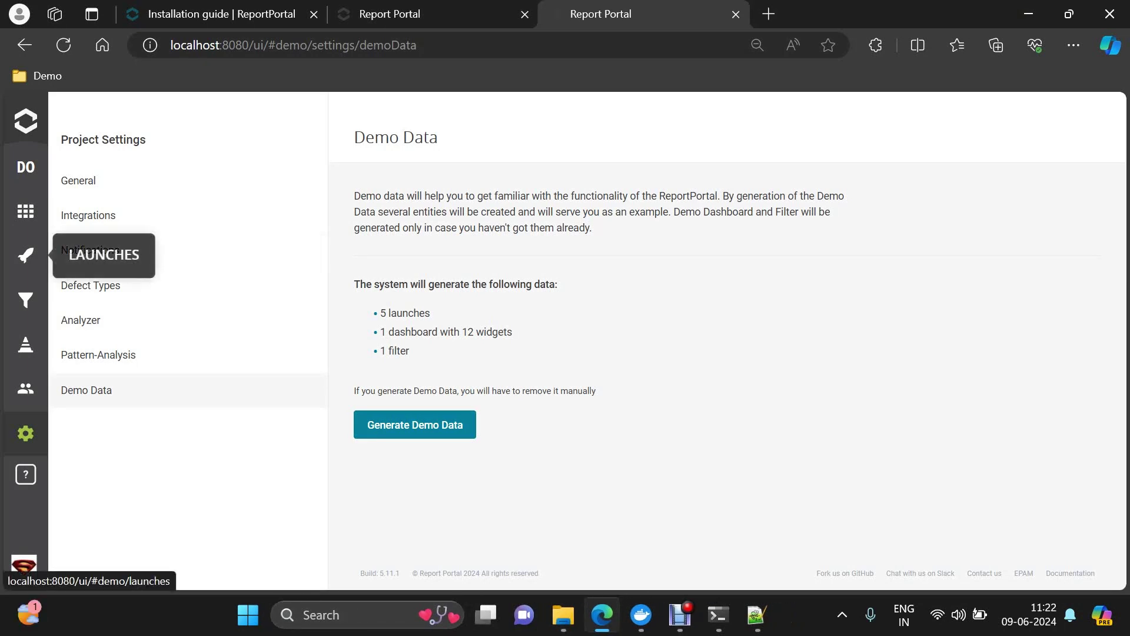
Look through the demo project's list of all launches, from Demo Api Tests #5 down to #1
left_click(26, 168)
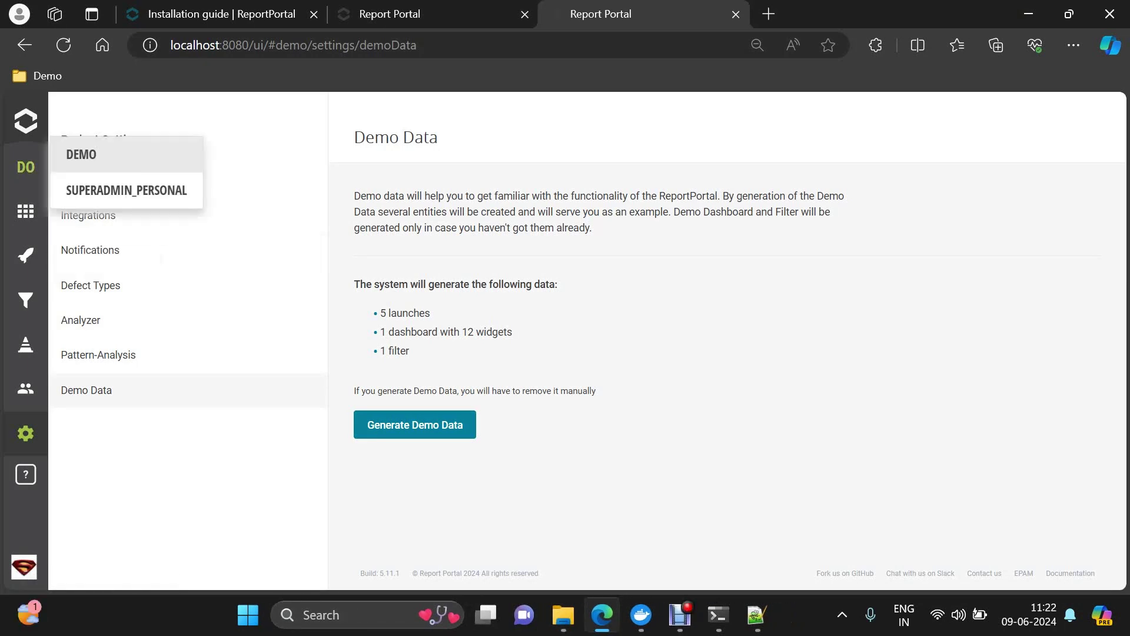
left_click(25, 254)
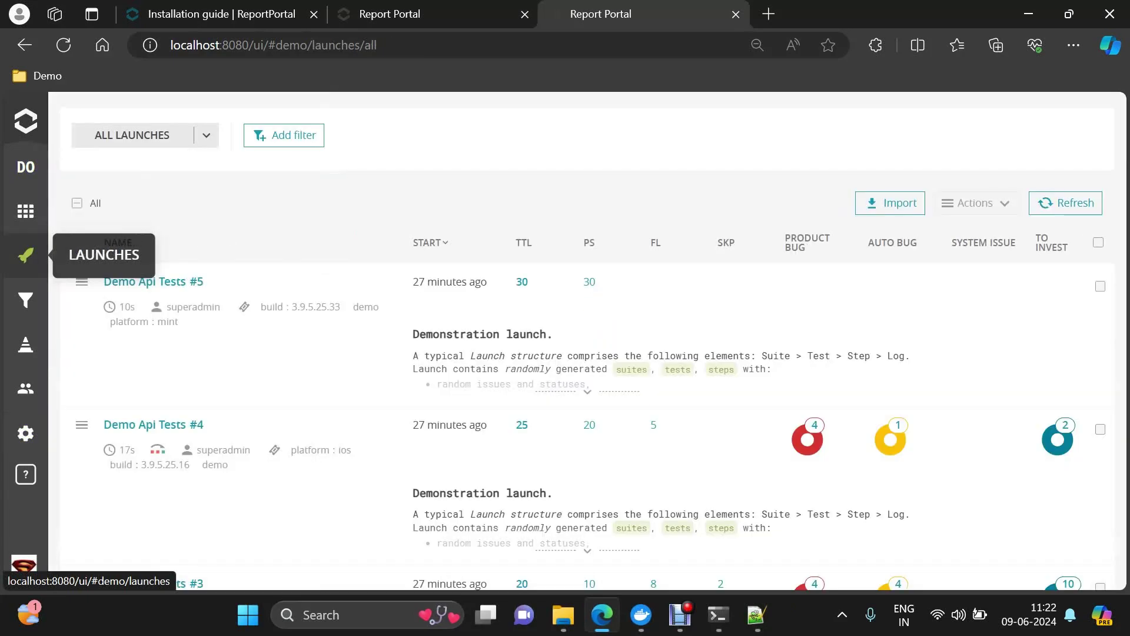
scroll(589, 341, "down", 1)
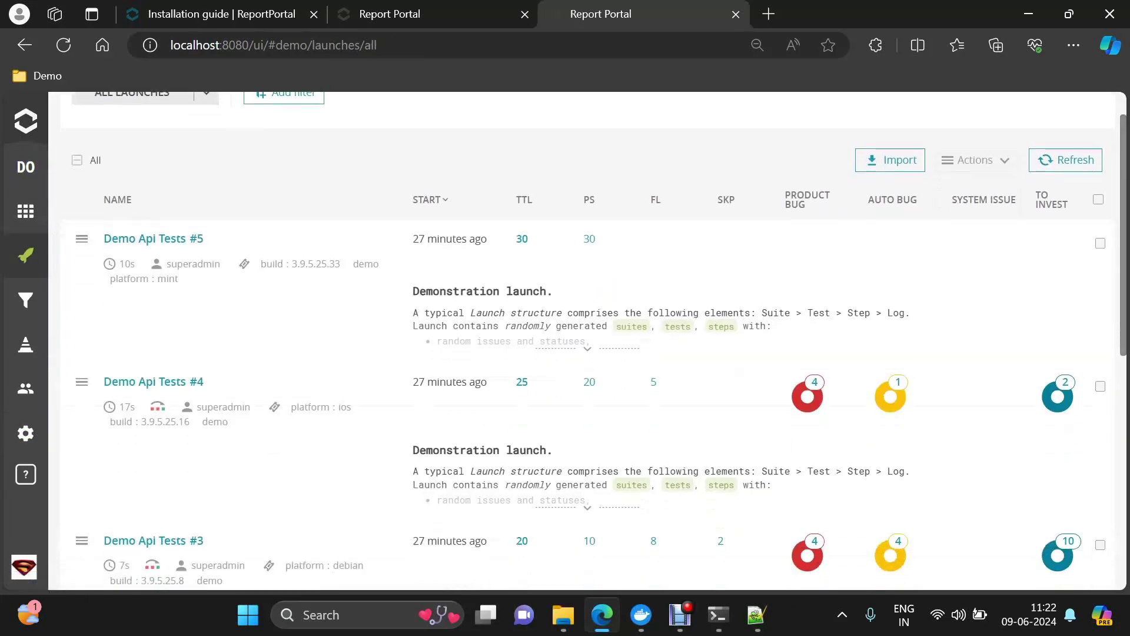
scroll(589, 342, "down", 8)
scroll(589, 341, "up", 2)
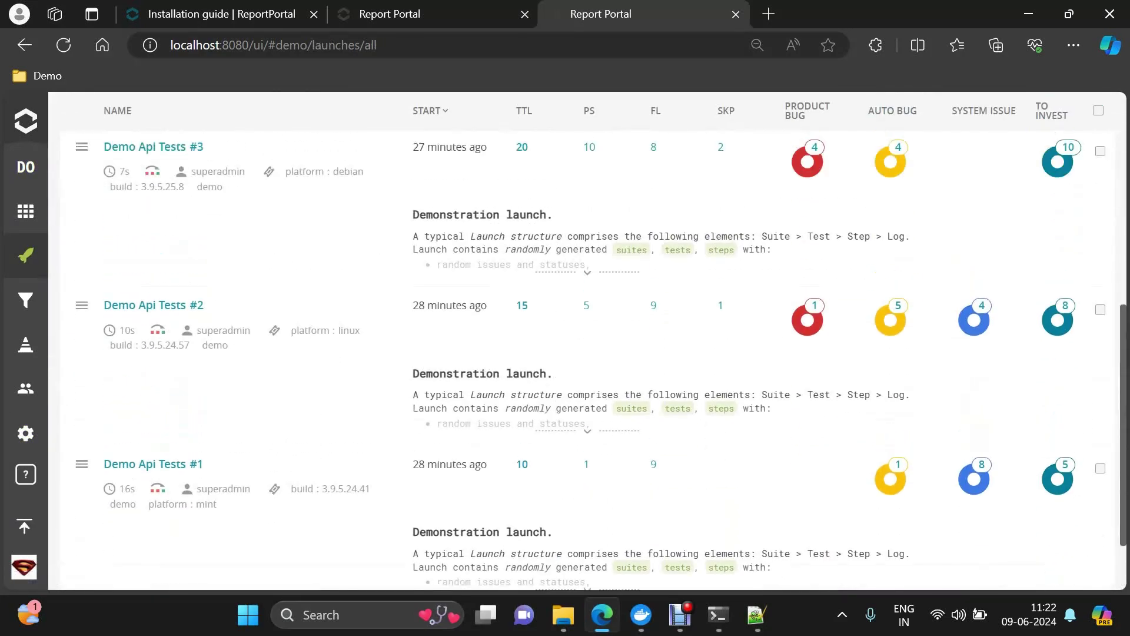
left_click(24, 525)
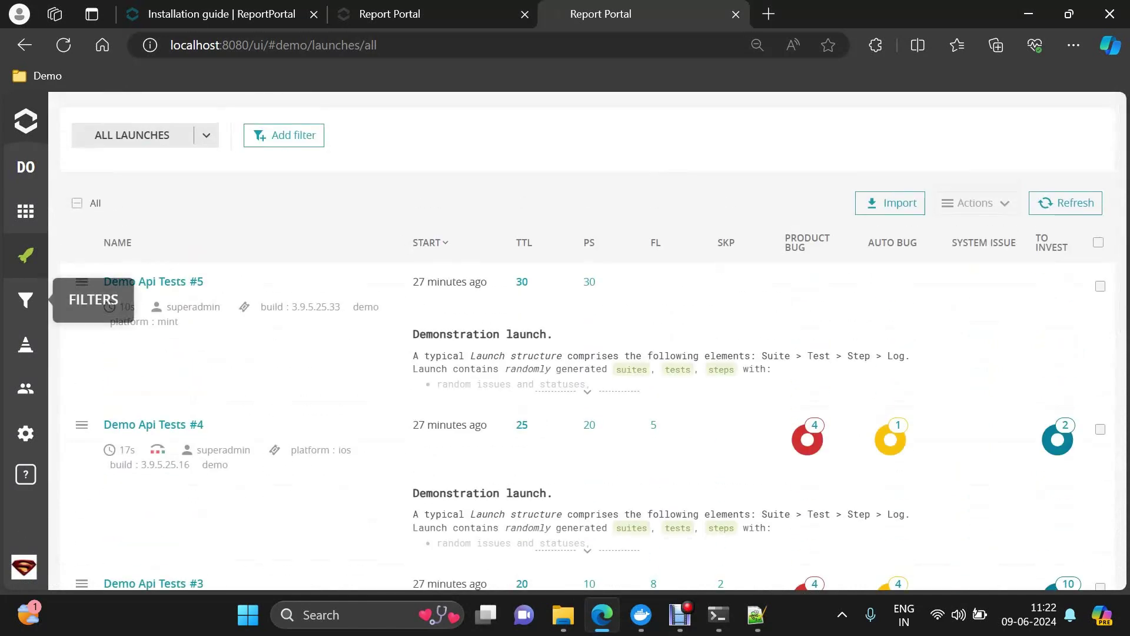
Open DEMO_FILTER from the saved filters and examine its criteria and the name and attributes of Demo Api Tests #5
left_click(26, 300)
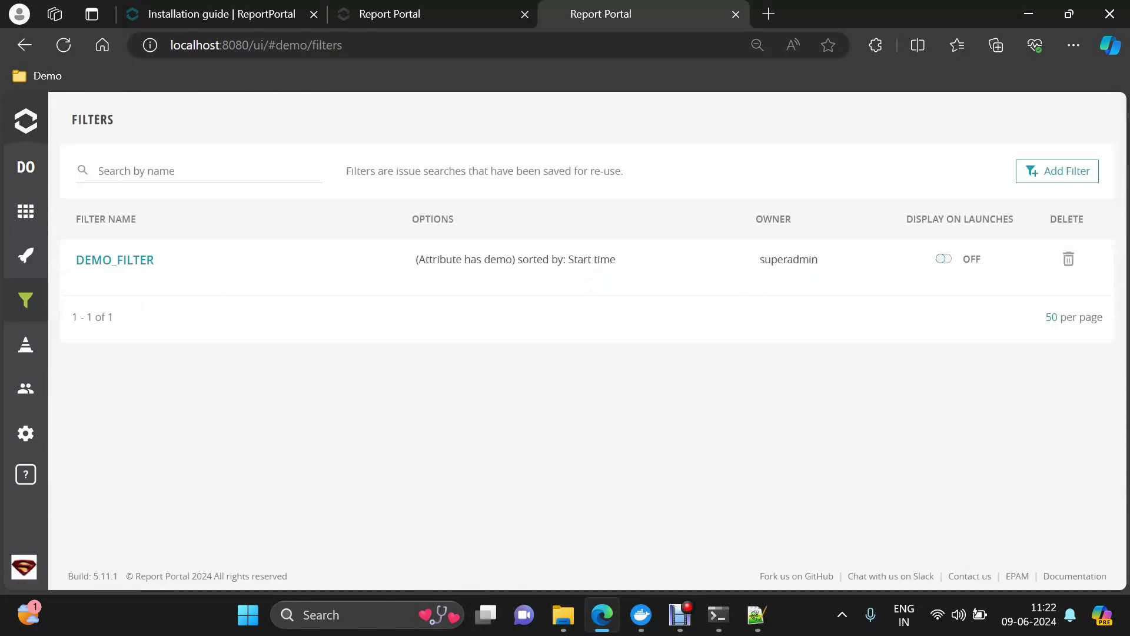
left_click(115, 260)
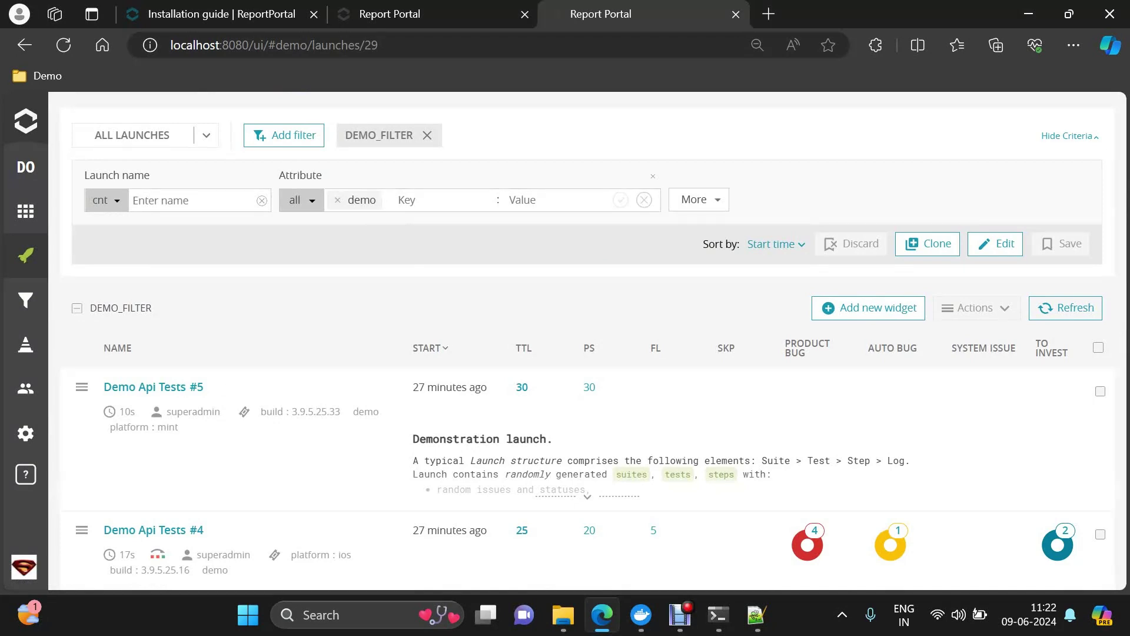
scroll(160, 439, "up", 2)
scroll(160, 439, "down", 2)
scroll(160, 440, "up", 5)
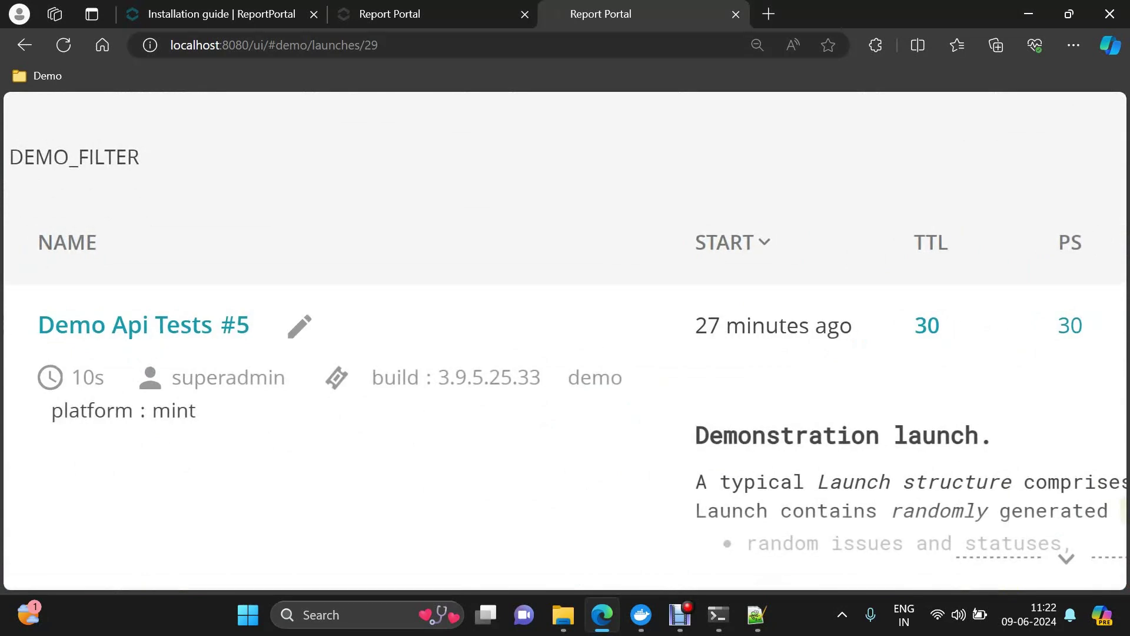
scroll(595, 382, "down", 3)
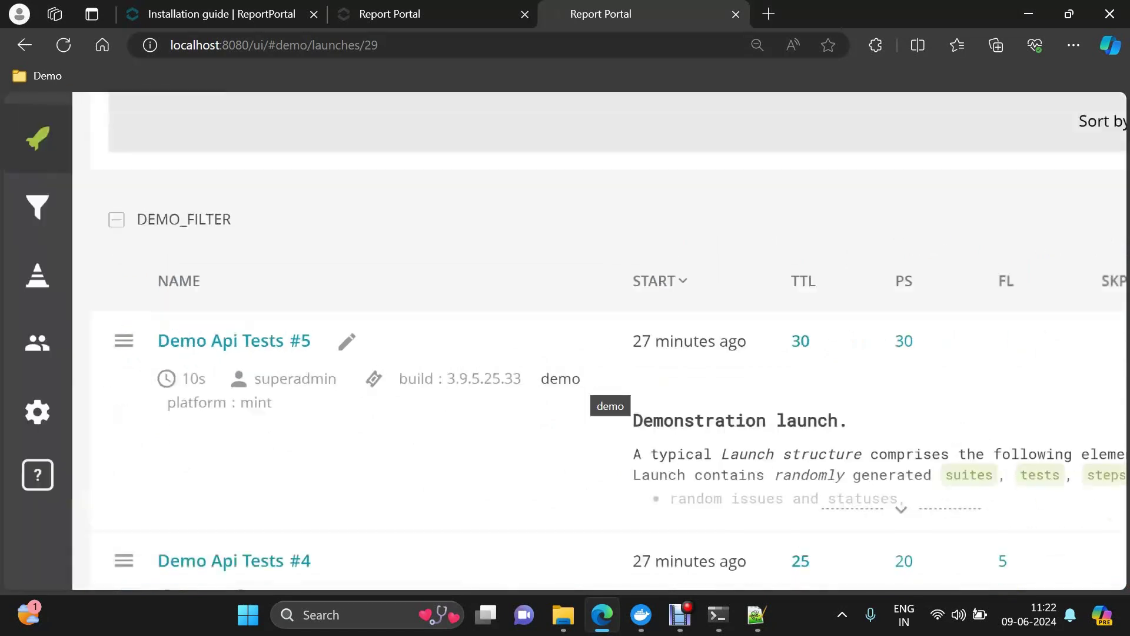
scroll(595, 341, "down", 2)
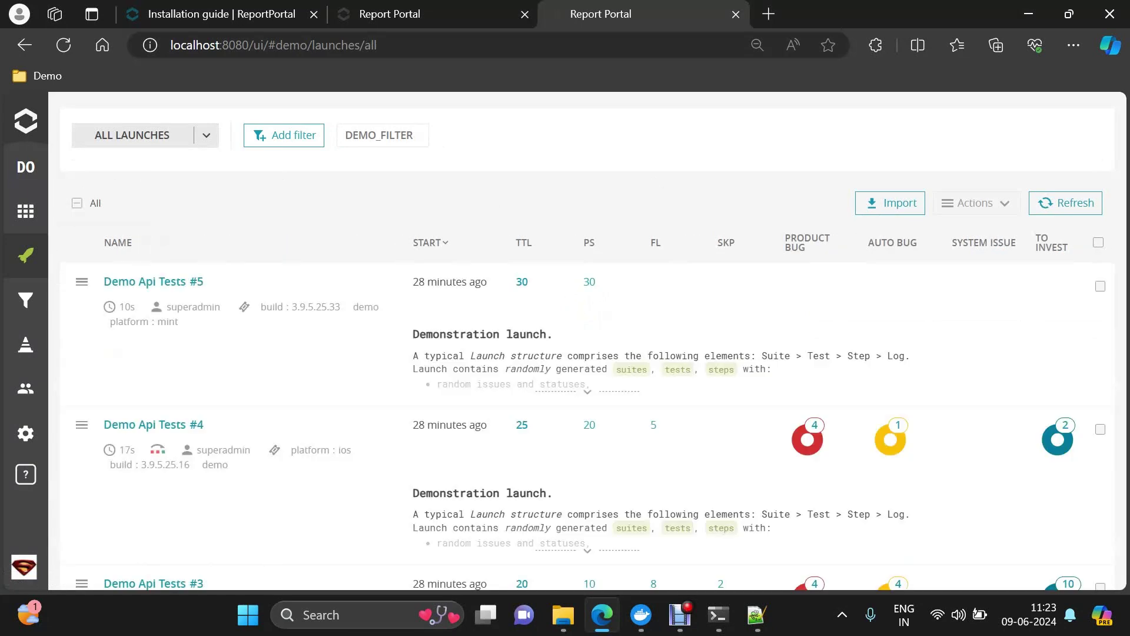
Examine the total, passed, failed and skipped counts for each launch in the list of all launches
scroll(588, 341, "down", 9)
scroll(589, 342, "down", 1)
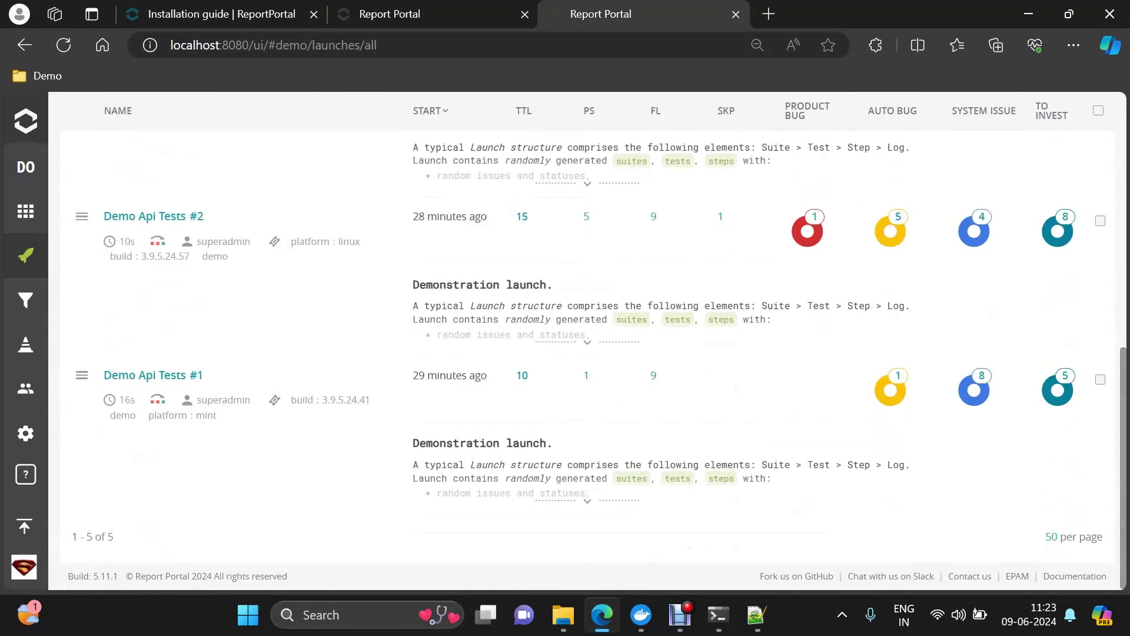
scroll(496, 413, "up", 3)
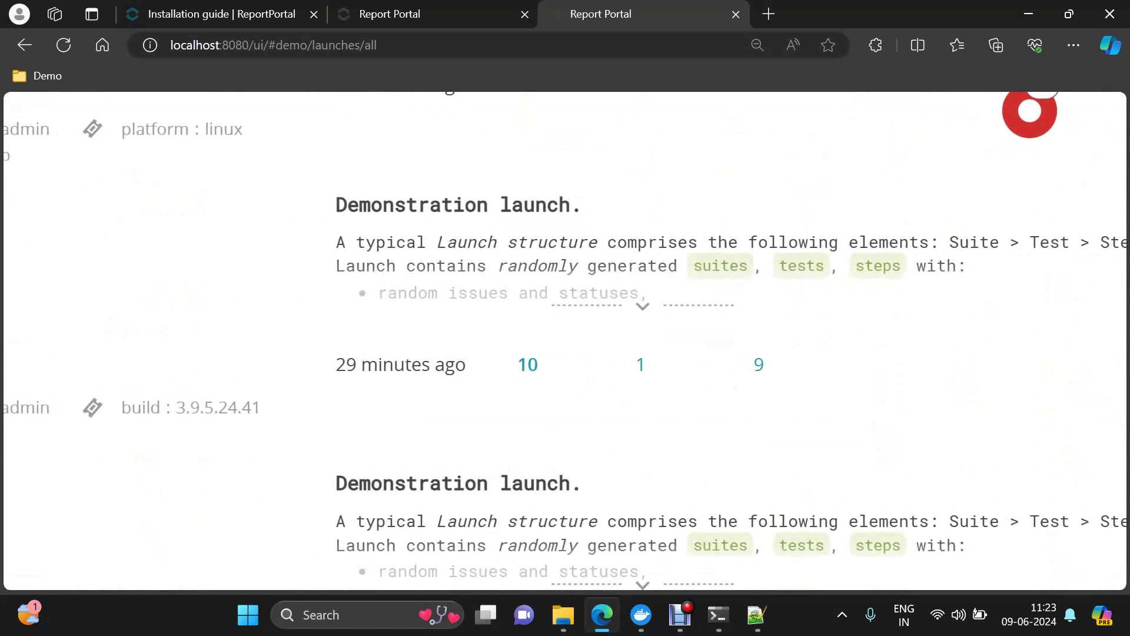
scroll(566, 342, "up", 4)
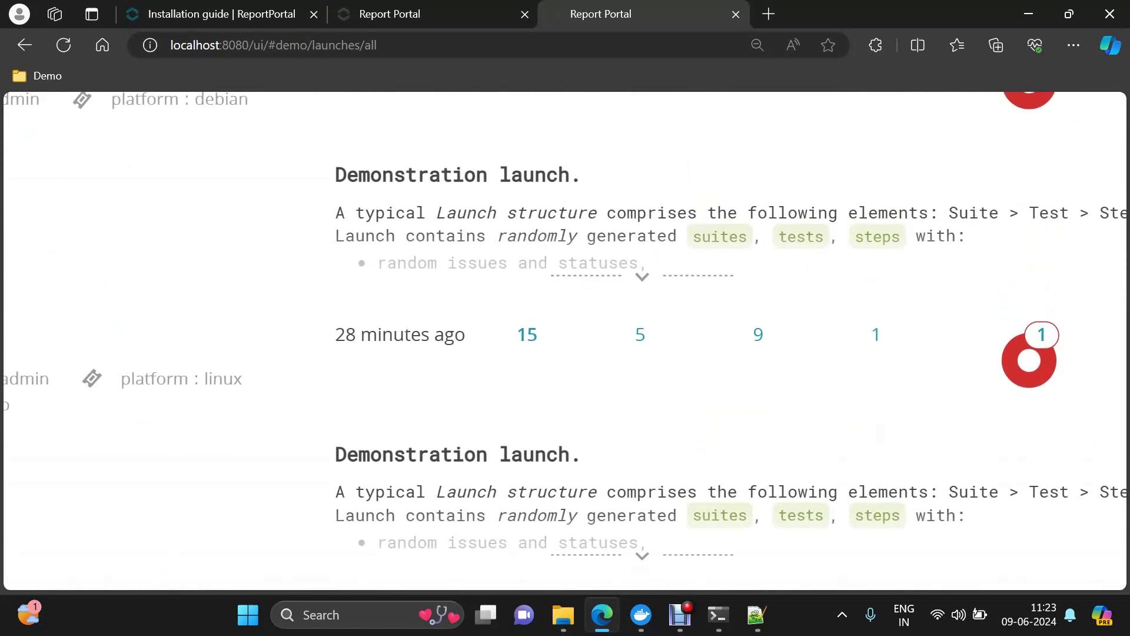
scroll(565, 340, "up", 7)
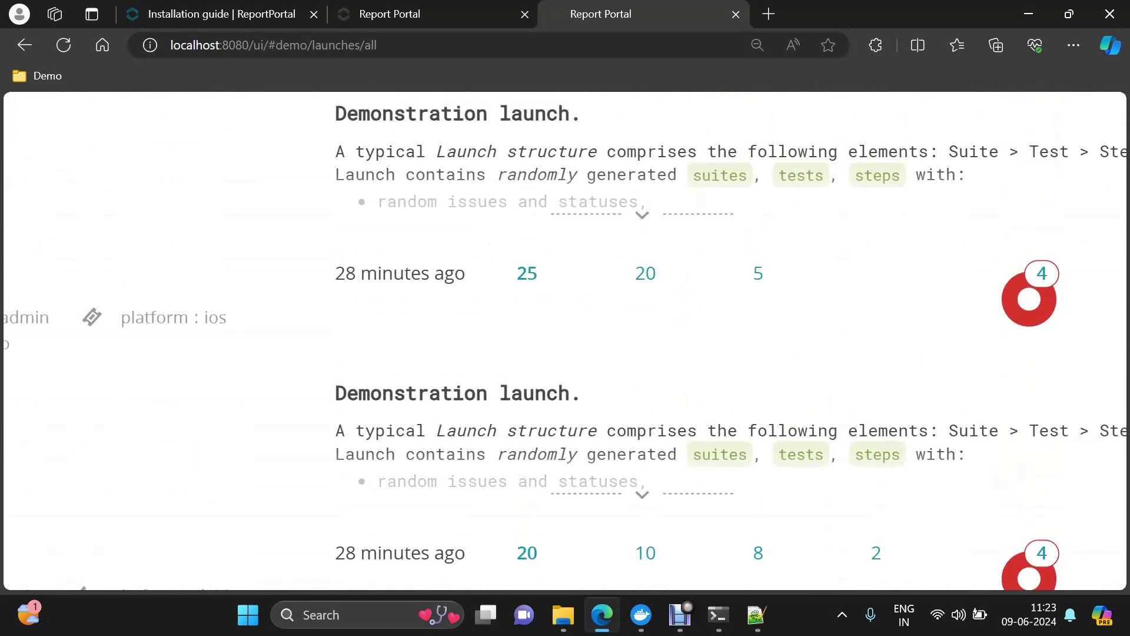
scroll(565, 340, "up", 3)
scroll(565, 340, "down", 10)
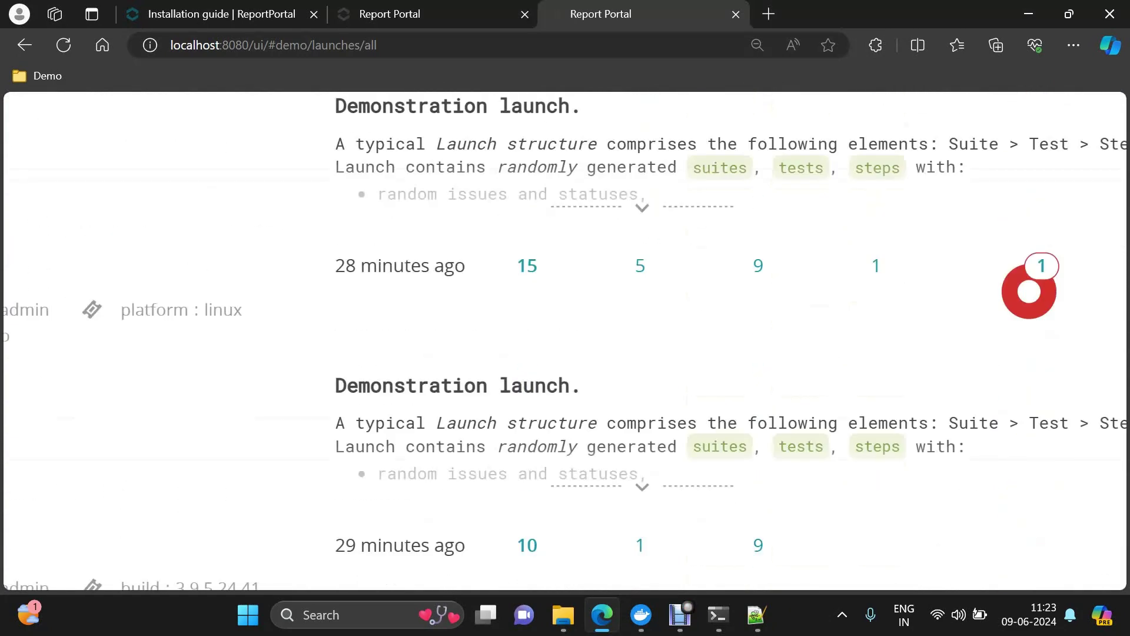
scroll(566, 340, "down", 5)
scroll(566, 340, "right", 2)
scroll(566, 340, "up", 8)
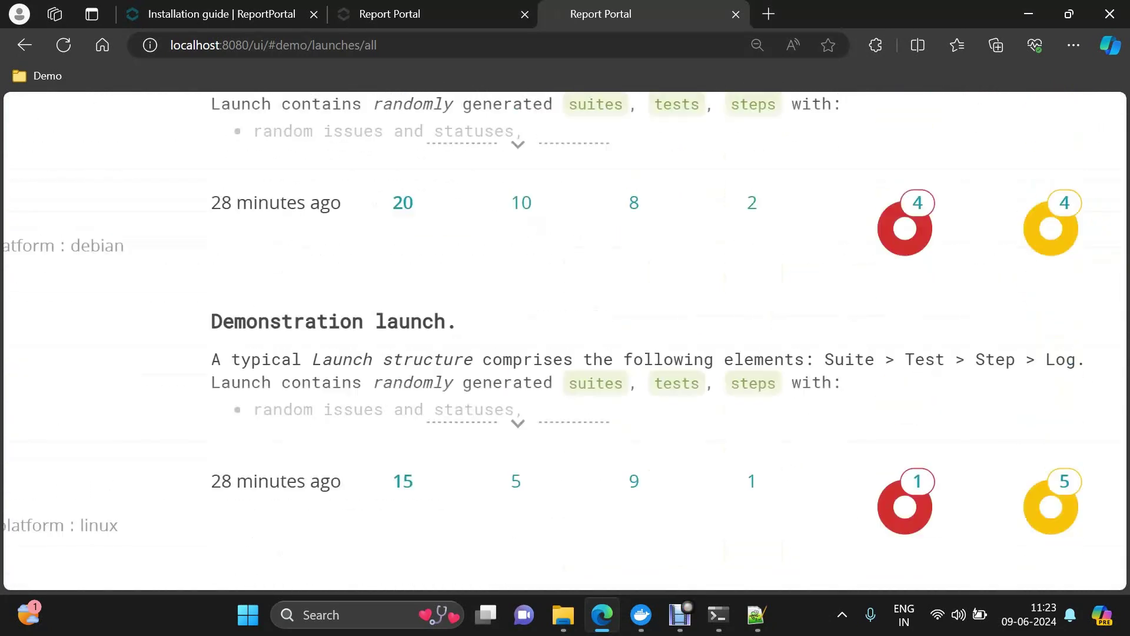
scroll(565, 340, "up", 5)
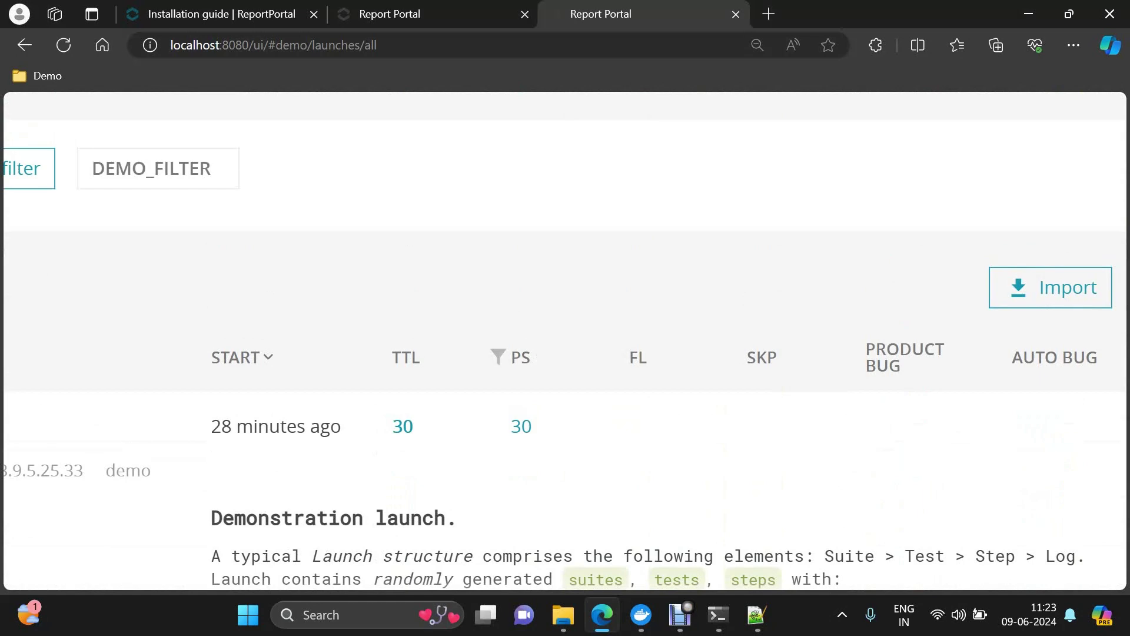
scroll(636, 353, "down", 8)
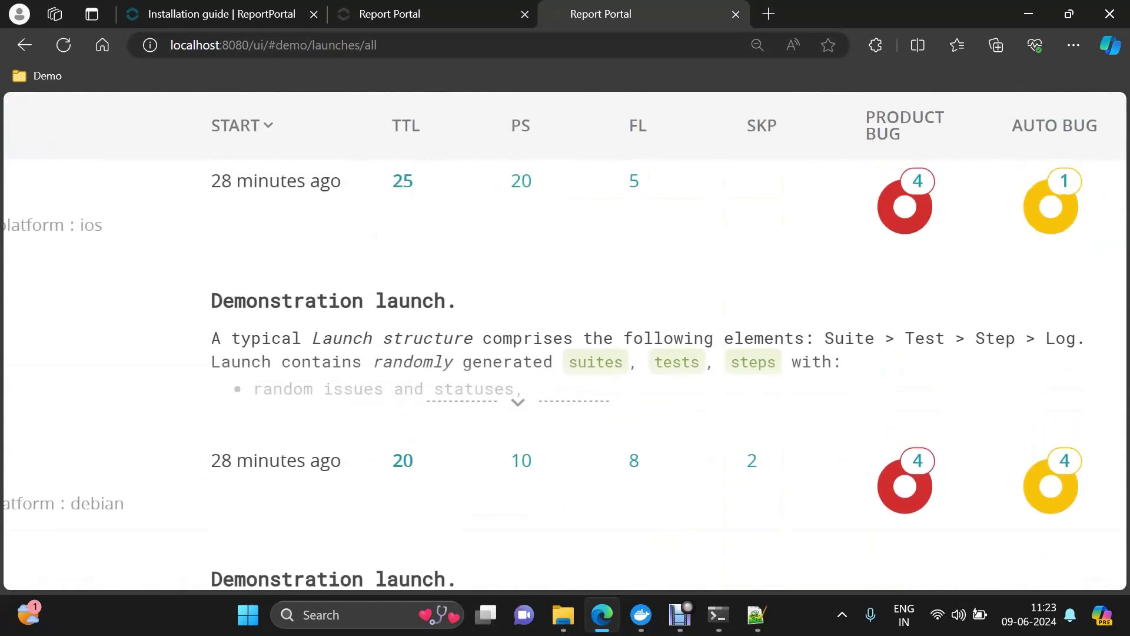
scroll(518, 412, "up", 5)
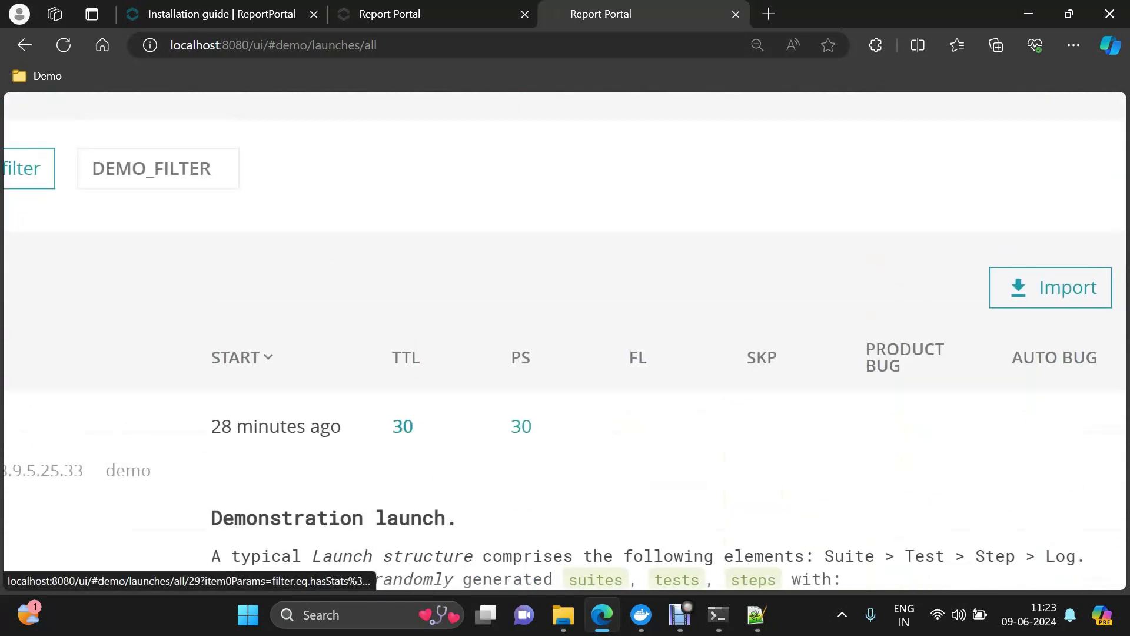
scroll(566, 340, "down", 5)
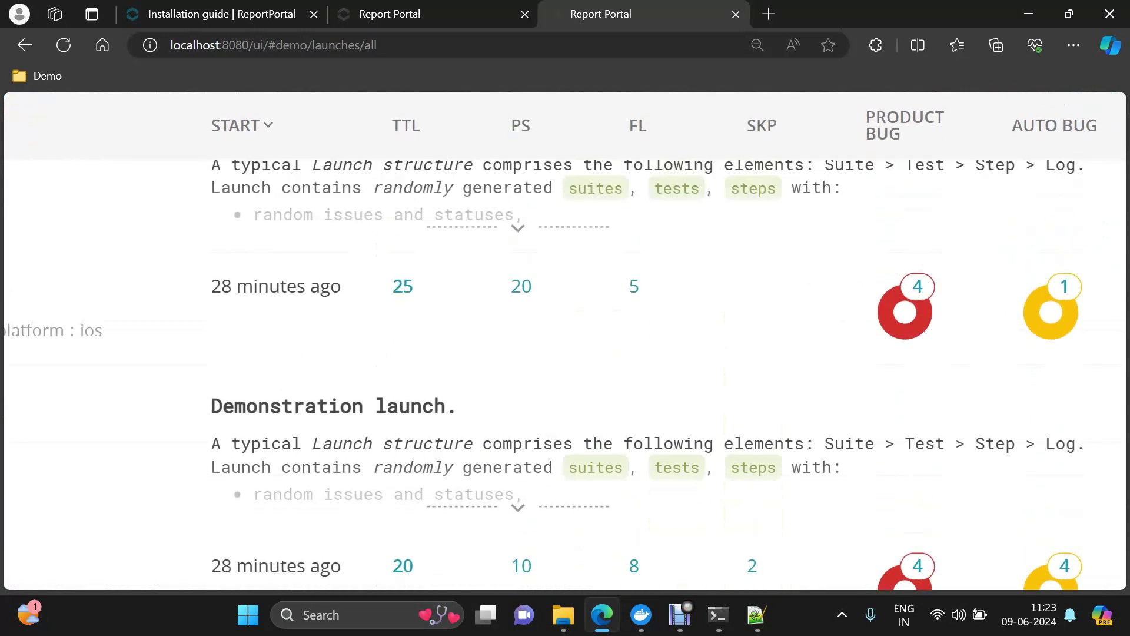
Review the product bug, auto bug, system issue and to-investigate columns of the launches down to Demo Api Tests #1
key("ctrl+minus")
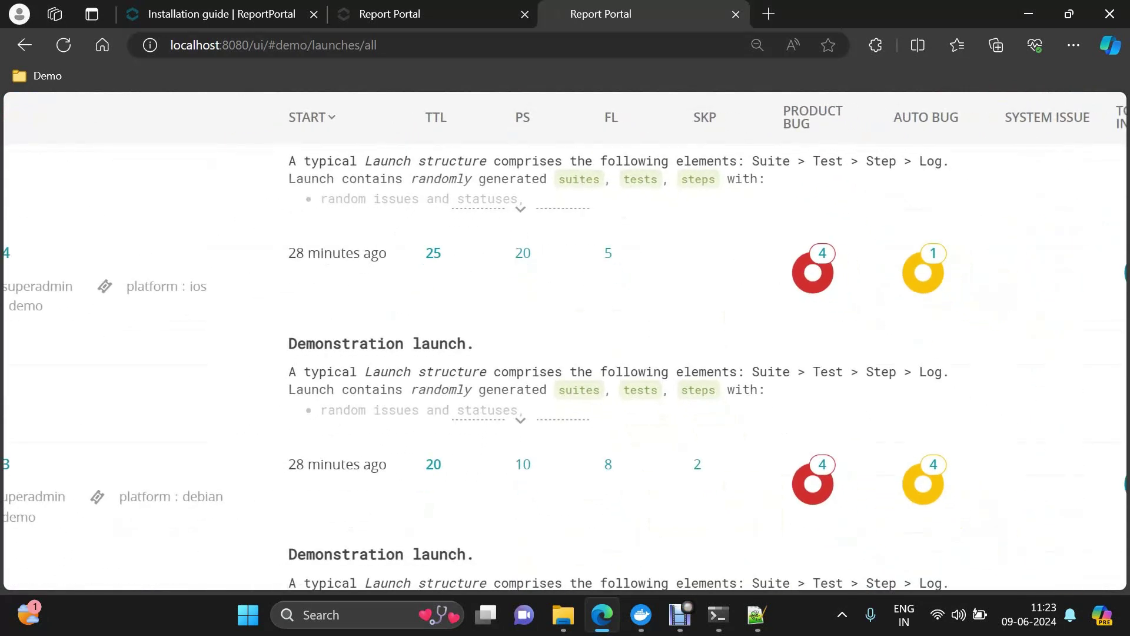
key("ctrl+minus")
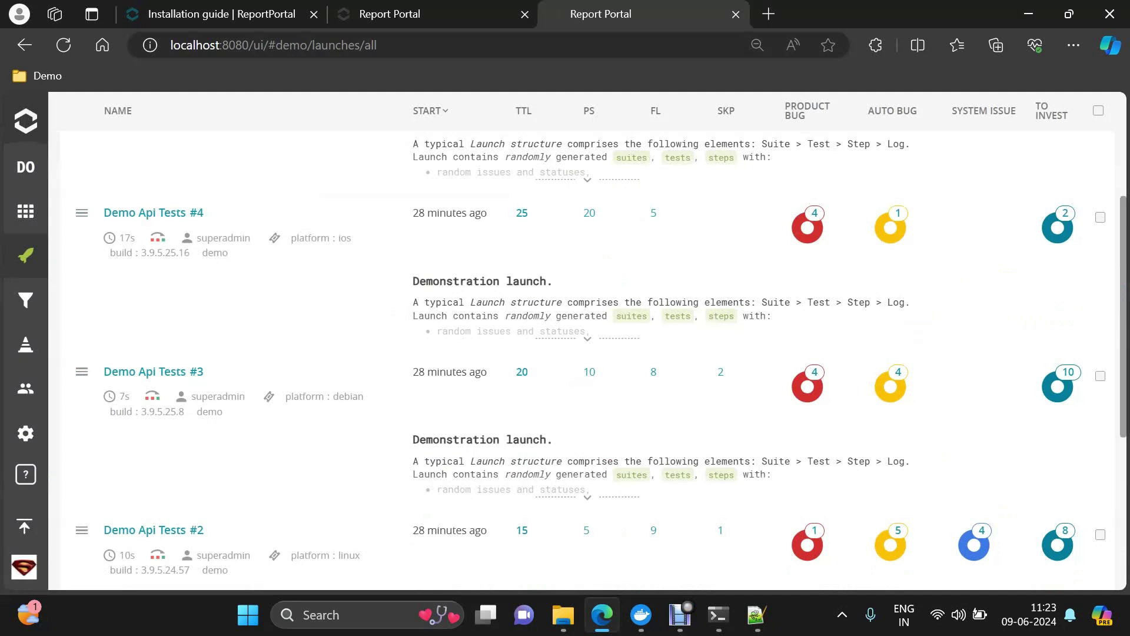
scroll(601, 361, "down", 2)
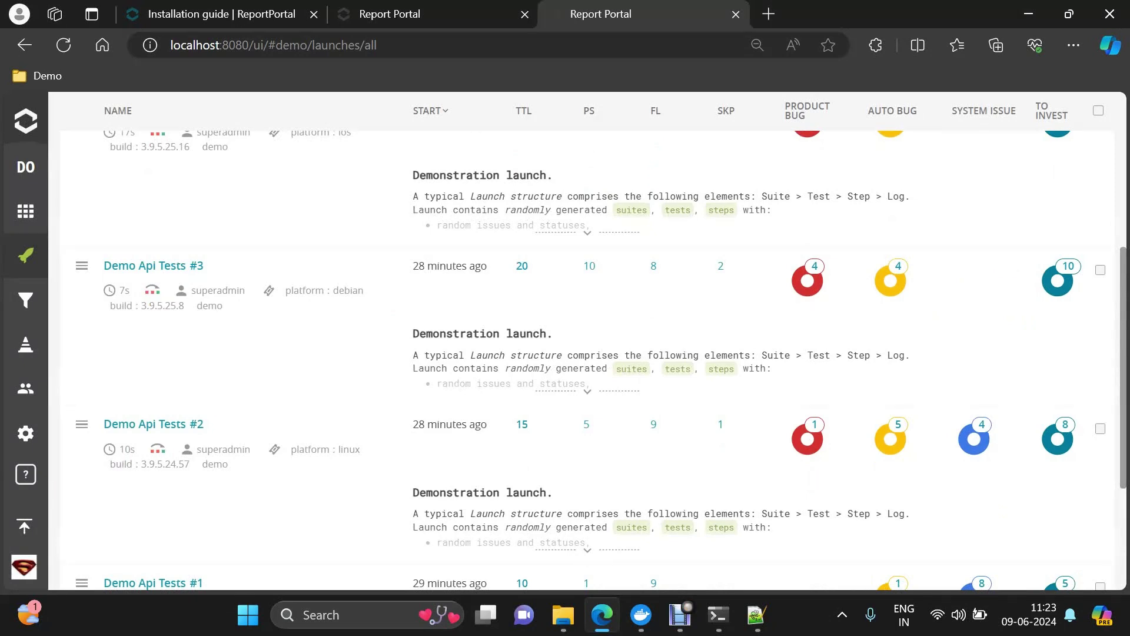
scroll(601, 360, "down", 1)
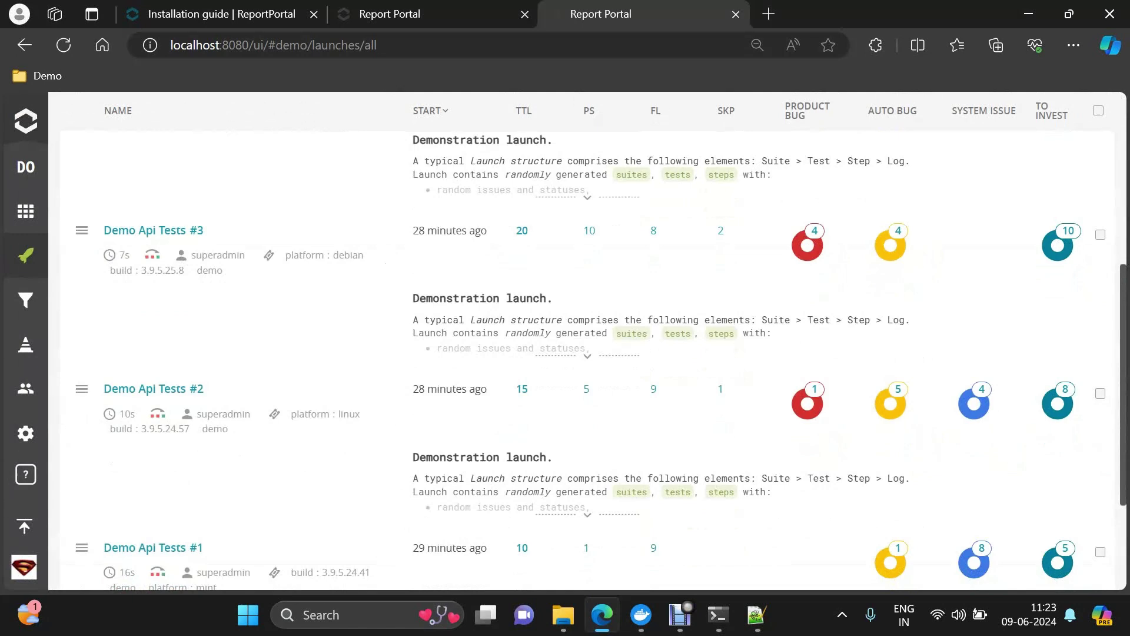
scroll(601, 360, "down", 3)
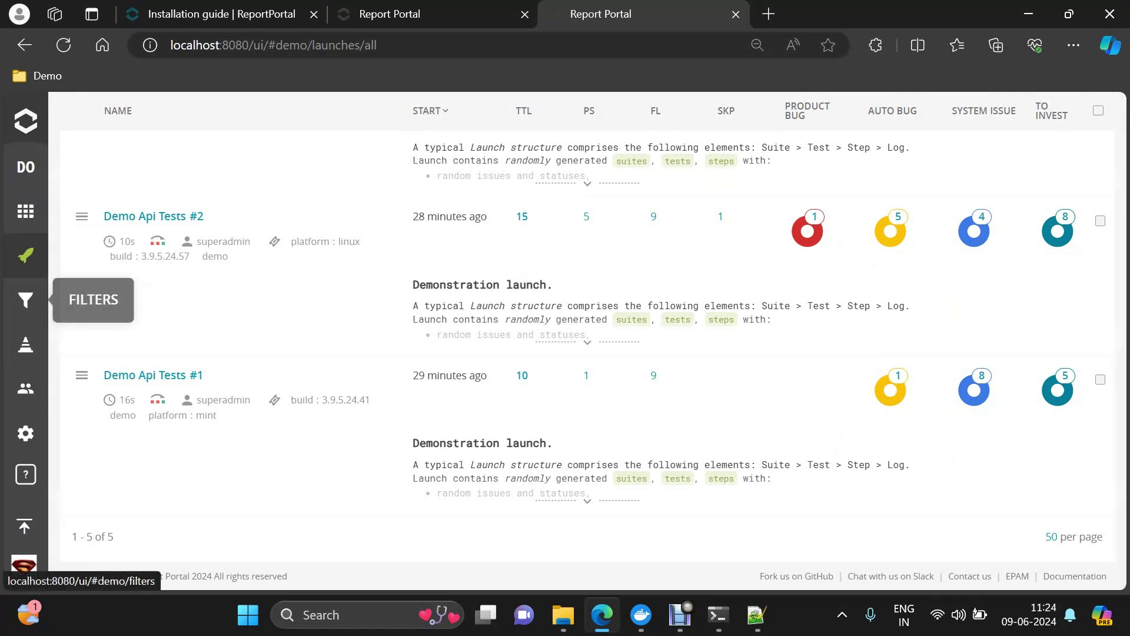
Open DEMO DASHBOARD and inspect the per-launch details in its Launch Statistics Area chart
left_click(25, 210)
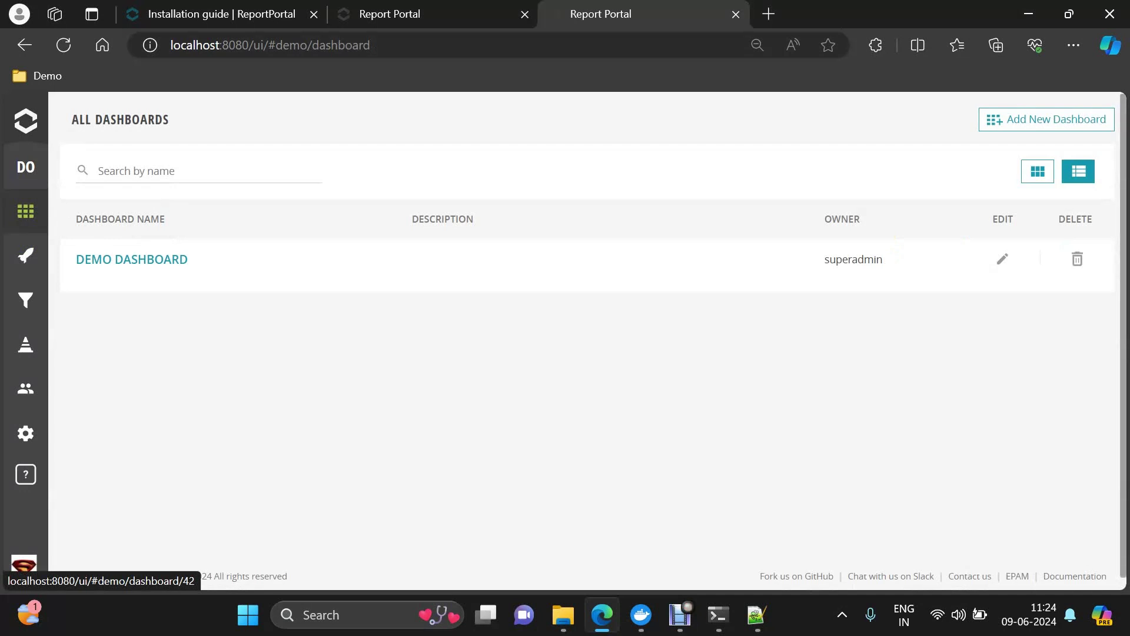
left_click(132, 260)
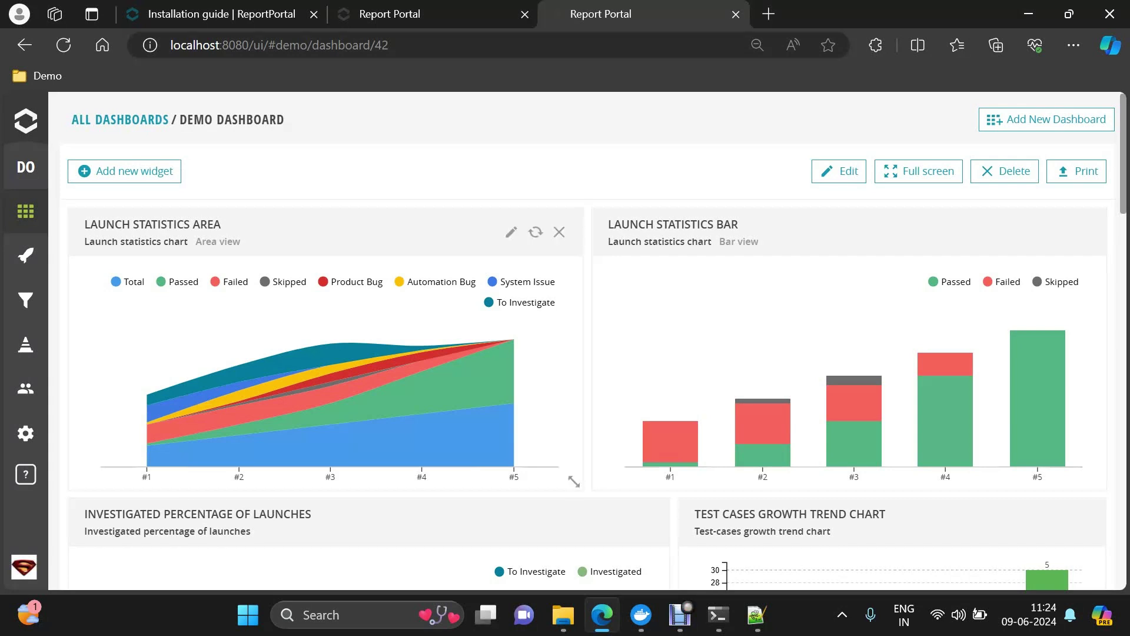
mouse_move(331, 347)
mouse_move(146, 433)
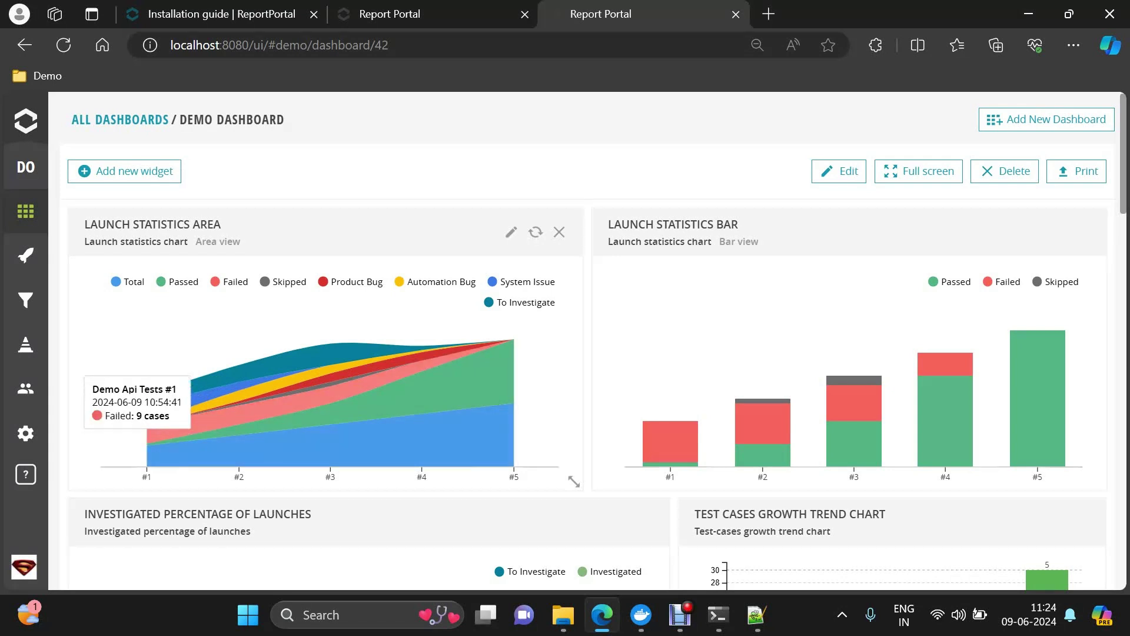